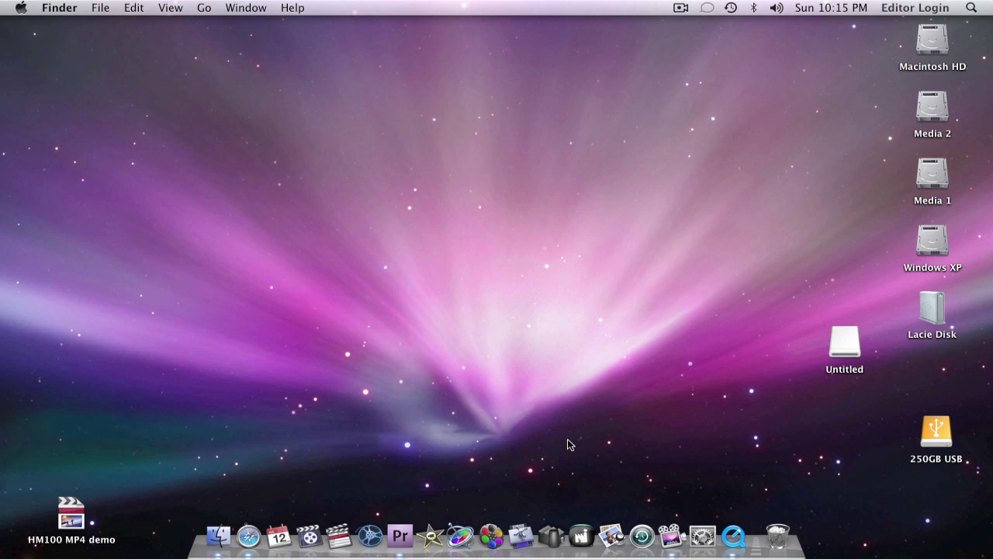
Open the Untitled volume from the desktop, browse to the CLPR folder inside BPAV and show its contents as a list
{"action": "double_click", "coordinate": [844, 342]}
{"action": "left_click_drag", "start_coordinate": [461, 74], "coordinate": [491, 83]}
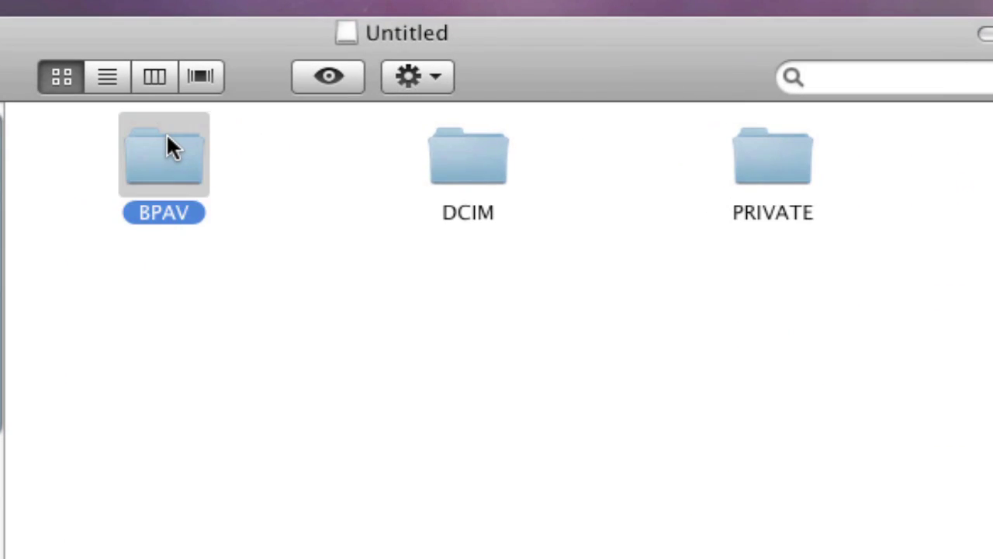
{"action": "double_click", "coordinate": [304, 140]}
{"action": "double_click", "coordinate": [167, 136]}
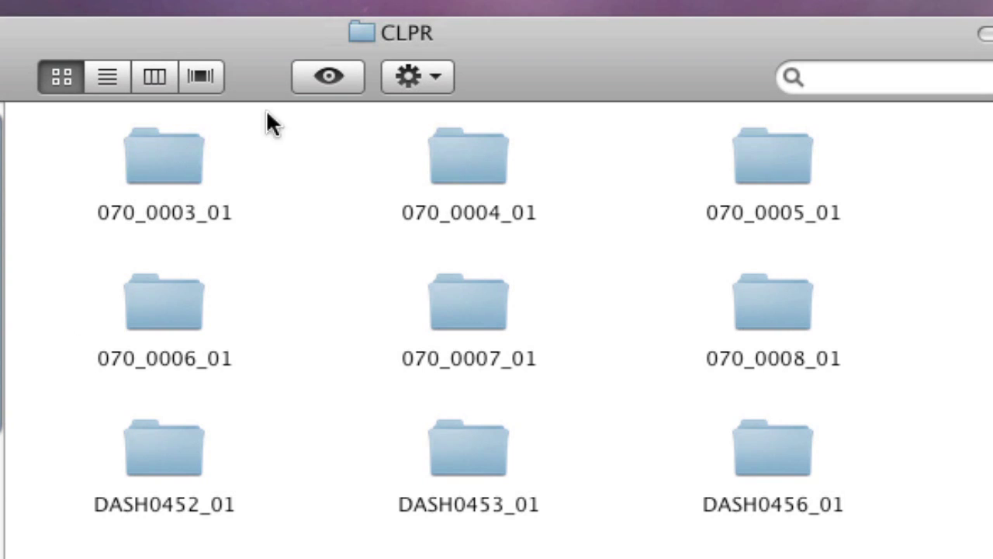
{"action": "key", "text": "super+Up"}
{"action": "key", "text": "super+Up"}
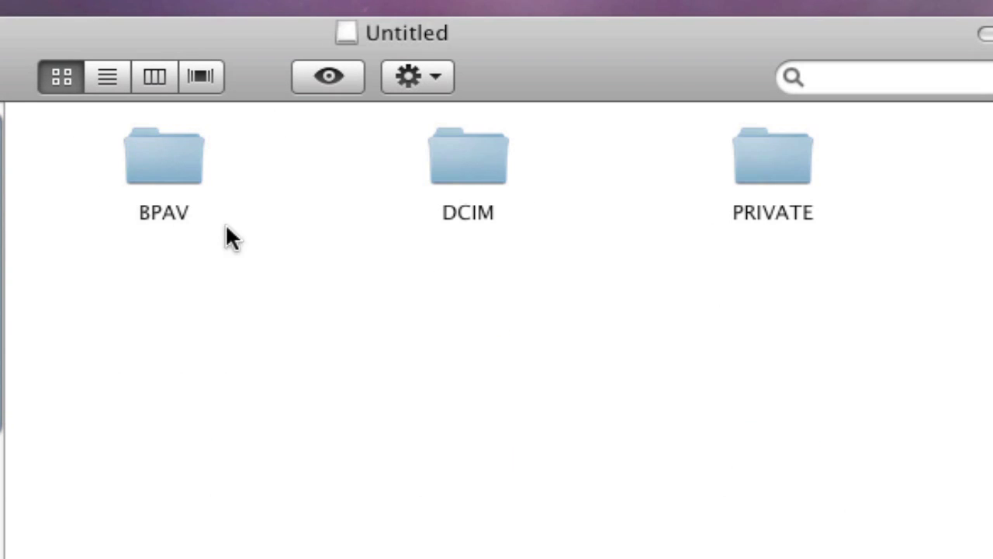
{"action": "double_click", "coordinate": [163, 162]}
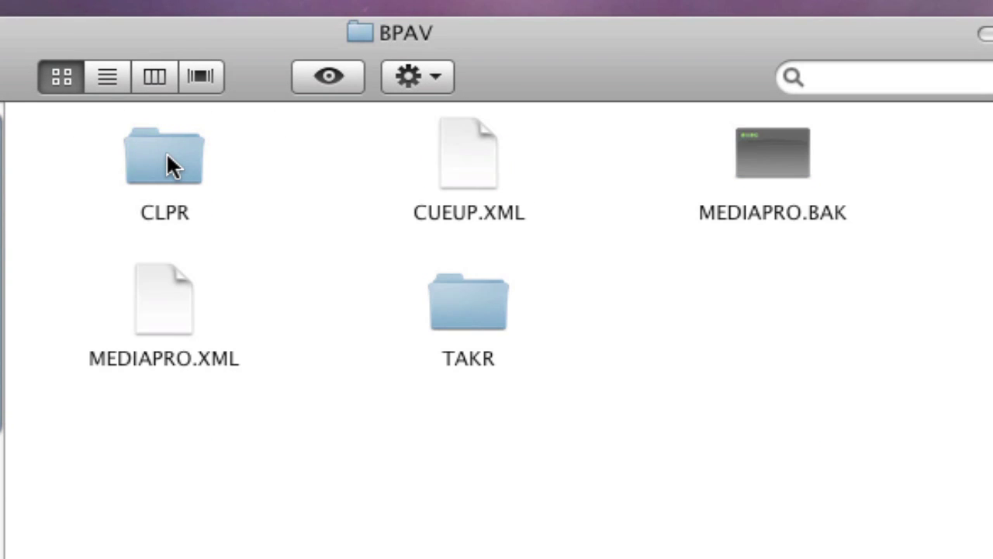
{"action": "double_click", "coordinate": [166, 167]}
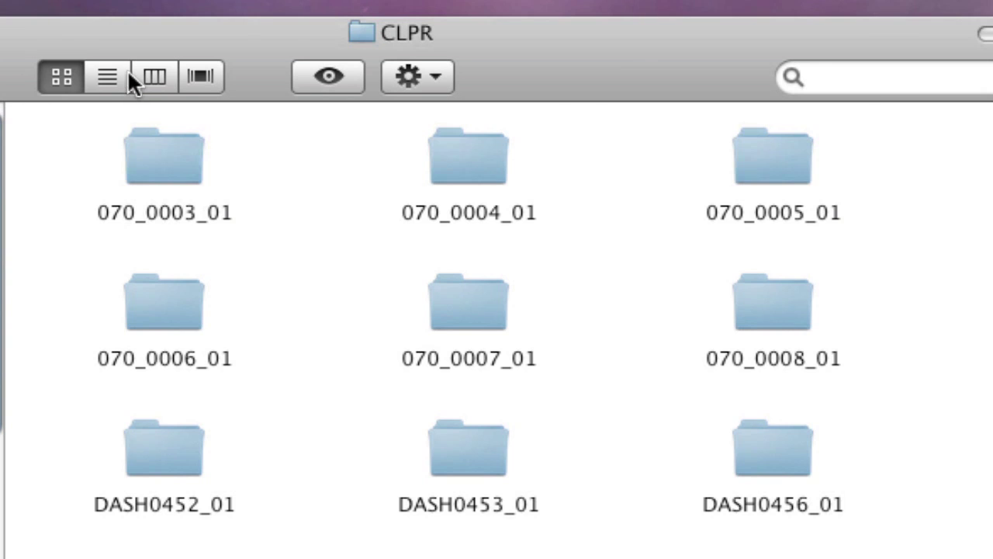
{"action": "left_click", "coordinate": [124, 74]}
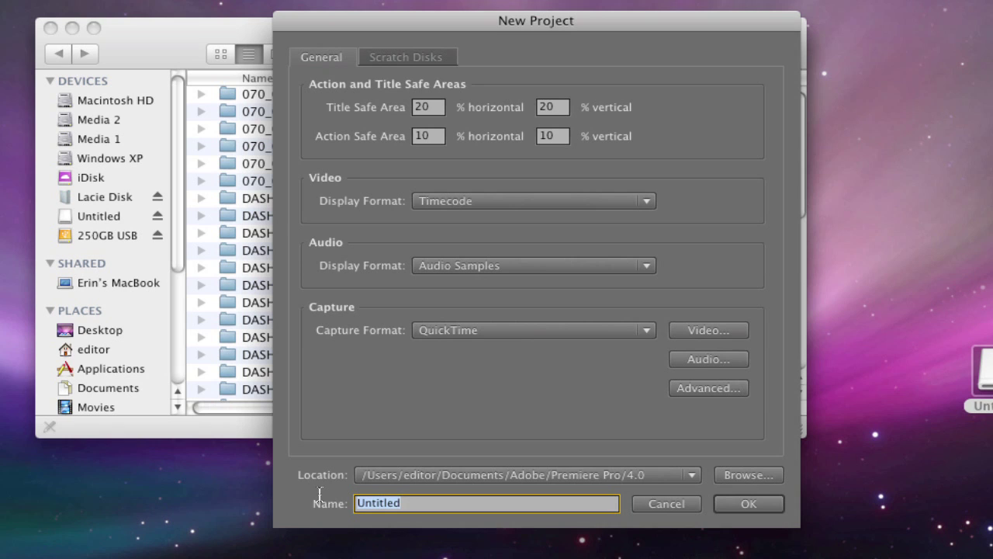
In Premiere Pro, name the new project "HM100 Demo" and create it in the default location
{"action": "type", "text": "HM100"}
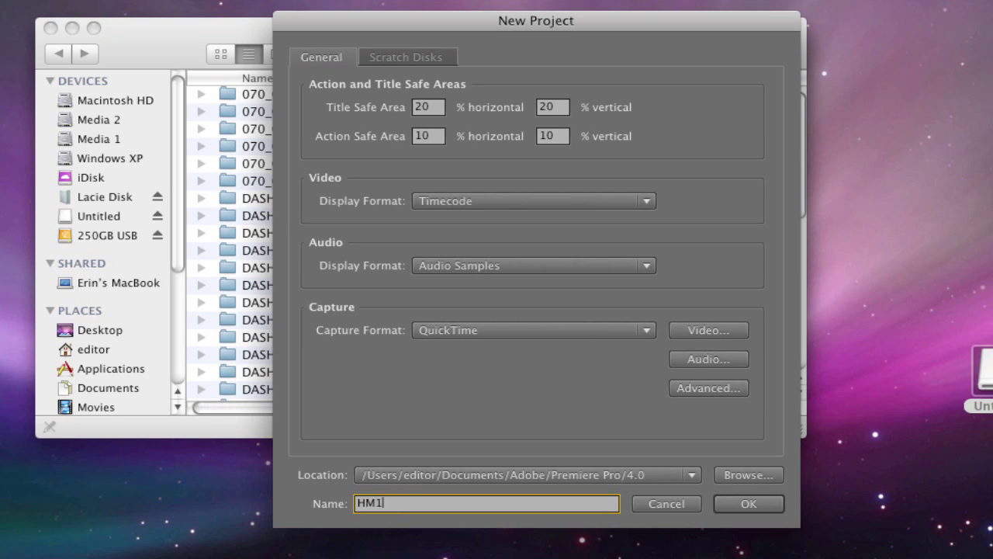
{"action": "type", "text": " Demo"}
{"action": "left_click", "coordinate": [734, 502]}
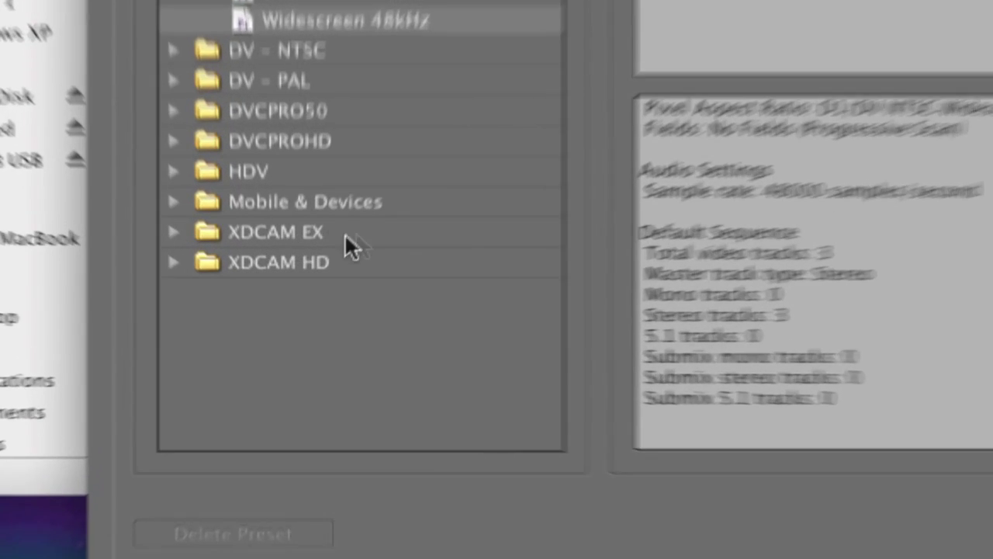
Create the sequence with the XDCAM EX 1080p 24p (HQ) preset, keeping the default sequence name
{"action": "left_click", "coordinate": [225, 281]}
{"action": "left_click", "coordinate": [146, 206]}
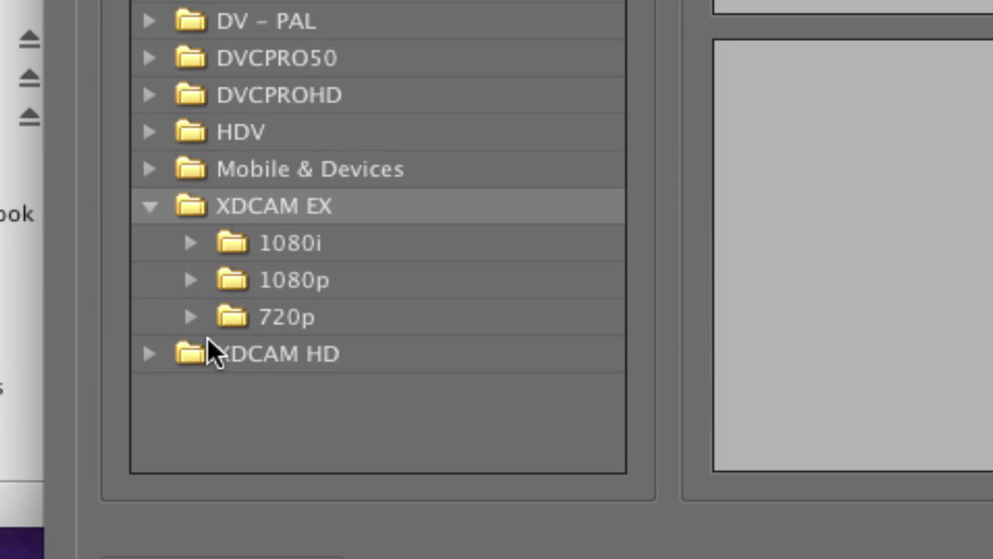
{"action": "left_click", "coordinate": [191, 281]}
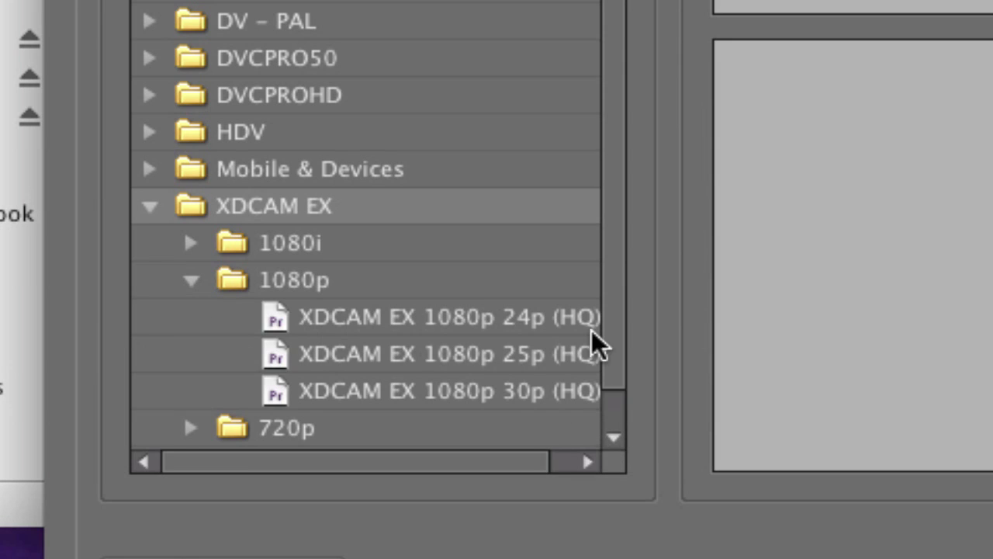
{"action": "left_click", "coordinate": [273, 325]}
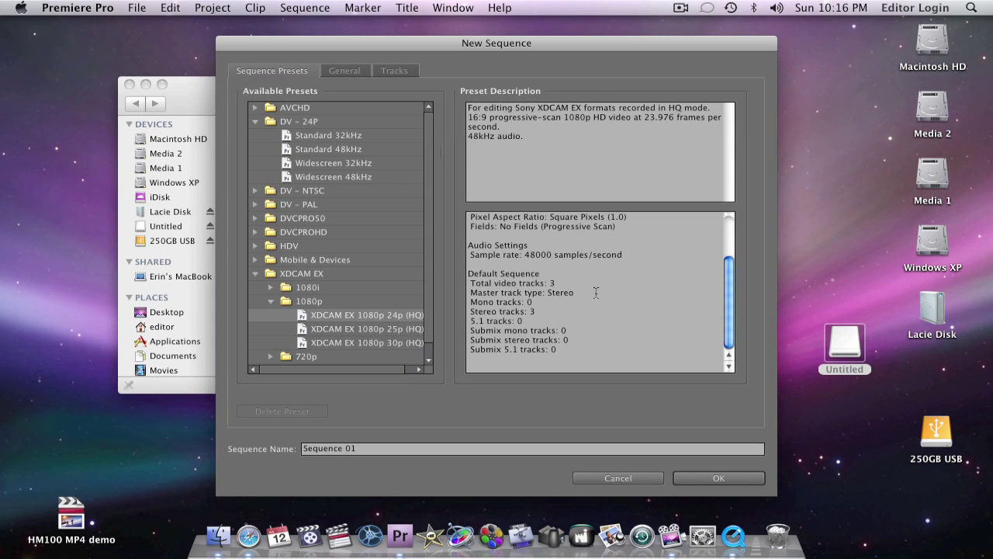
{"action": "left_click", "coordinate": [725, 476]}
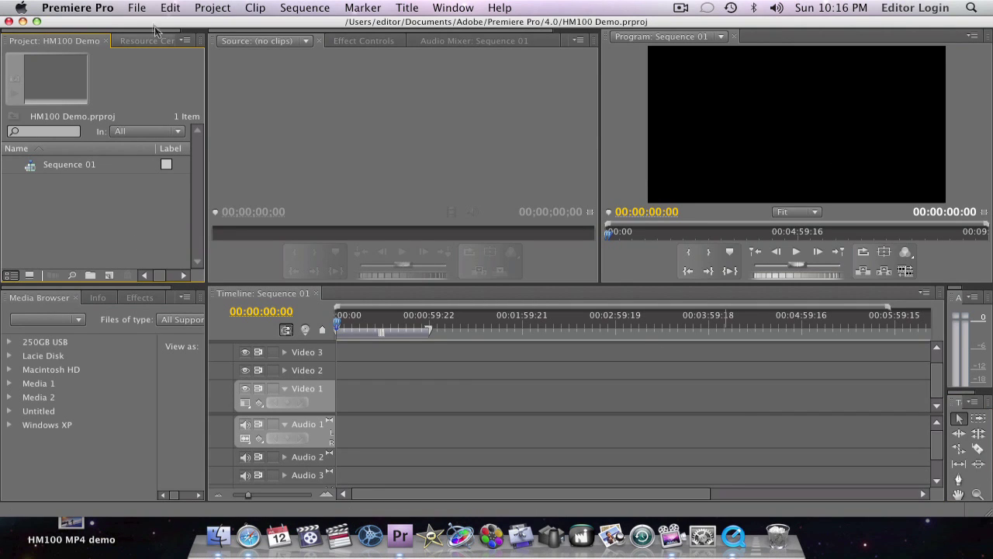
Start a media import and browse from the Untitled volume's top level through BPAV to the CLPR folder
{"action": "left_click", "coordinate": [137, 8]}
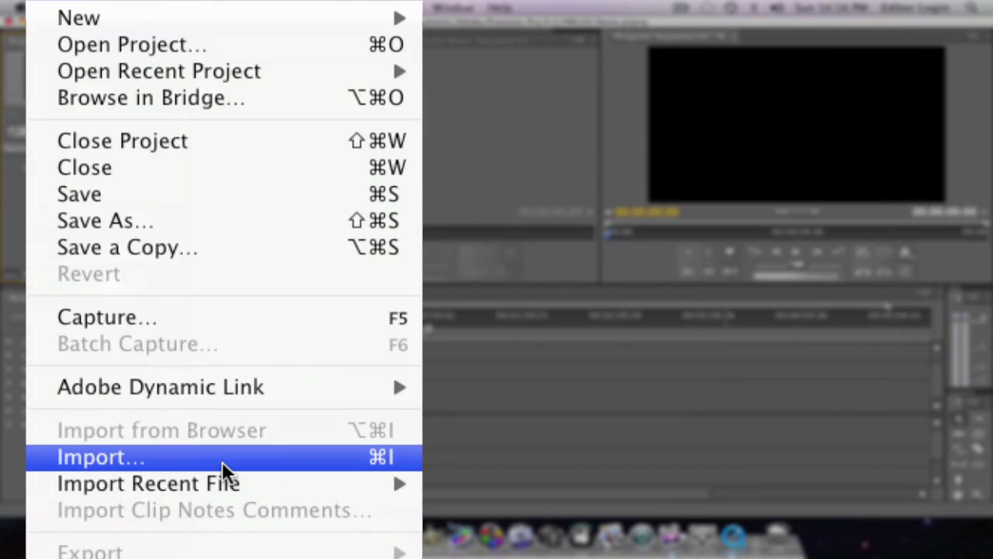
{"action": "left_click", "coordinate": [221, 458]}
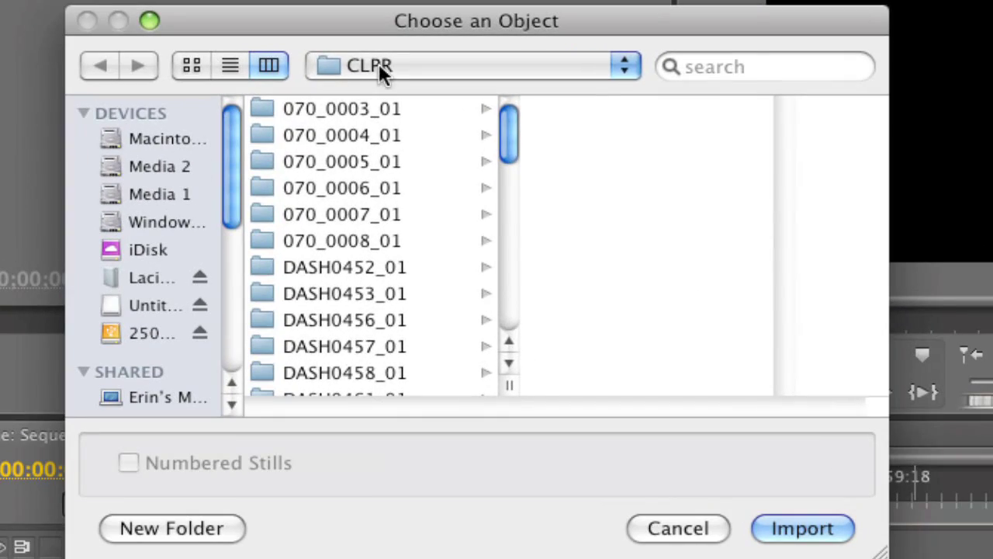
{"action": "left_click", "coordinate": [440, 98]}
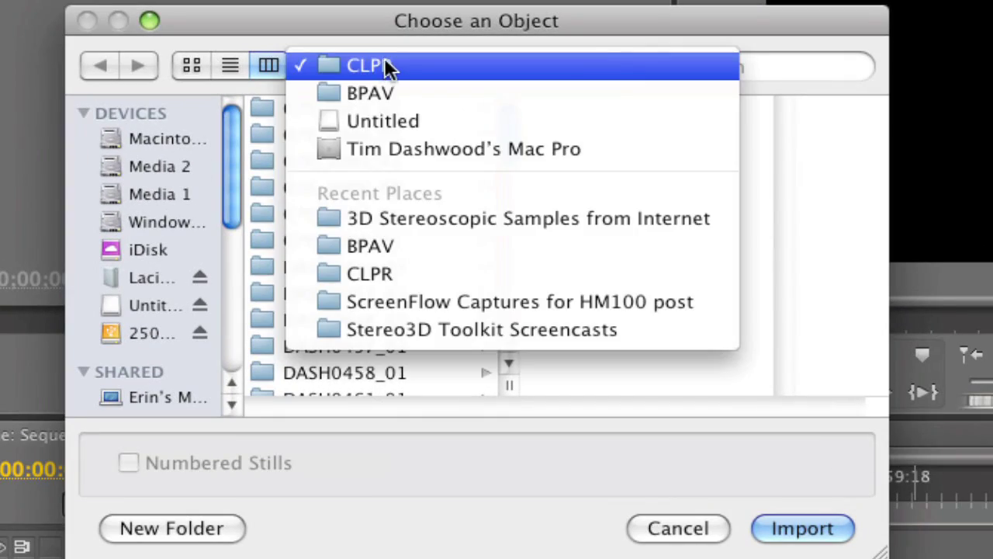
{"action": "left_click", "coordinate": [390, 124]}
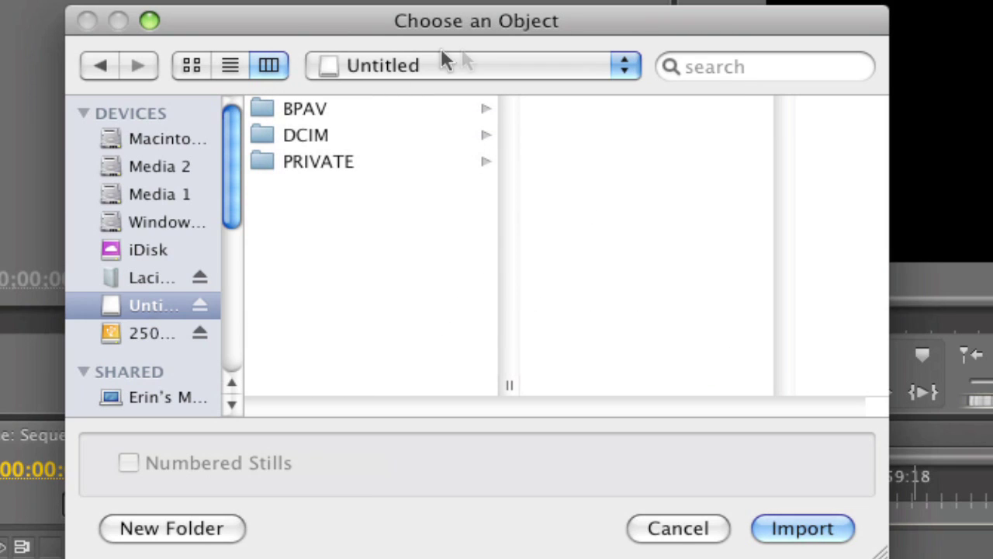
{"action": "left_click", "coordinate": [321, 110]}
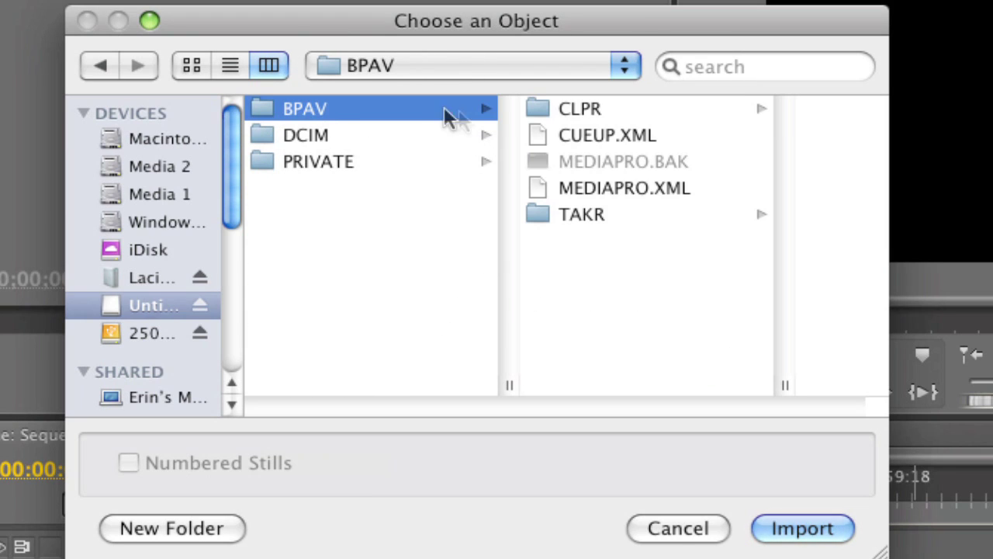
{"action": "left_click", "coordinate": [618, 109]}
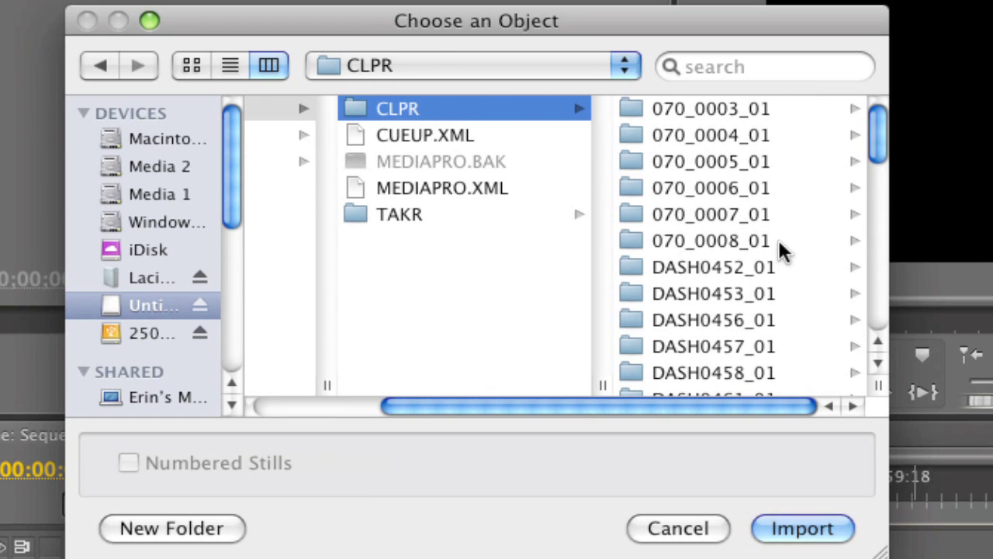
Select the clip folders DASH0464_01 through DASH0470_01 inside CLPR
{"action": "scroll", "coordinate": [781, 248], "scroll_direction": "down", "scroll_amount": 3}
{"action": "scroll", "coordinate": [778, 237], "scroll_direction": "down", "scroll_amount": 5}
{"action": "scroll", "coordinate": [779, 242], "scroll_direction": "up", "scroll_amount": 3}
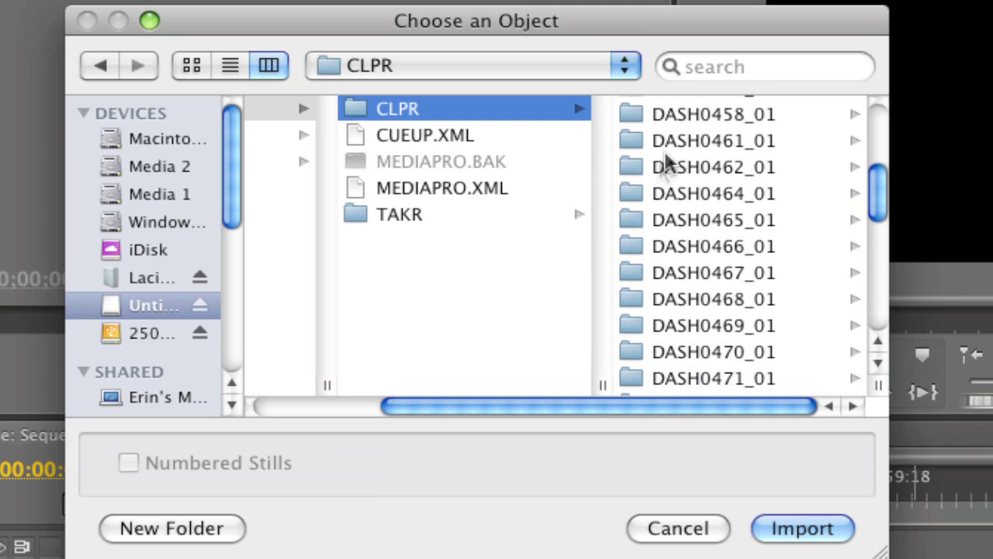
{"action": "left_click", "coordinate": [633, 186]}
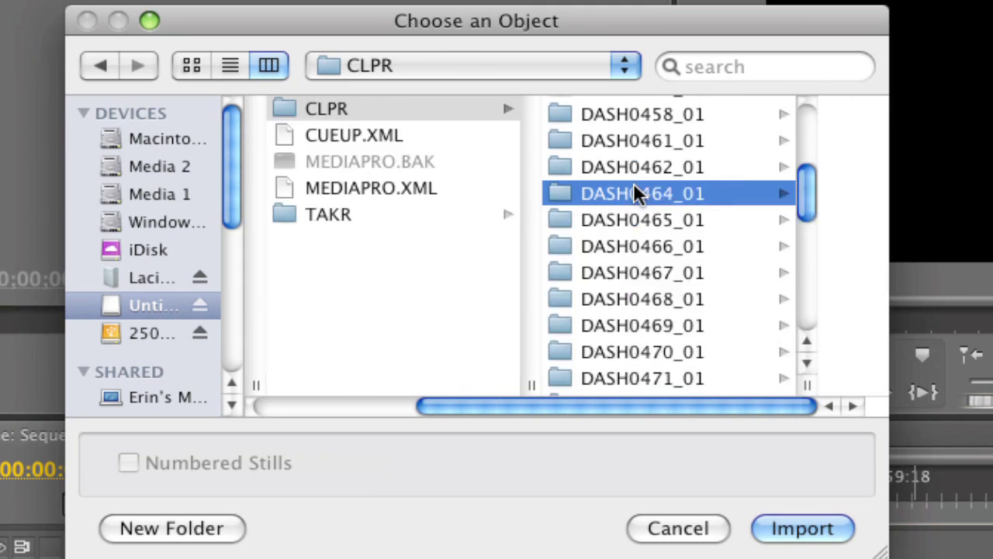
{"action": "left_click", "coordinate": [363, 349], "text": "shift"}
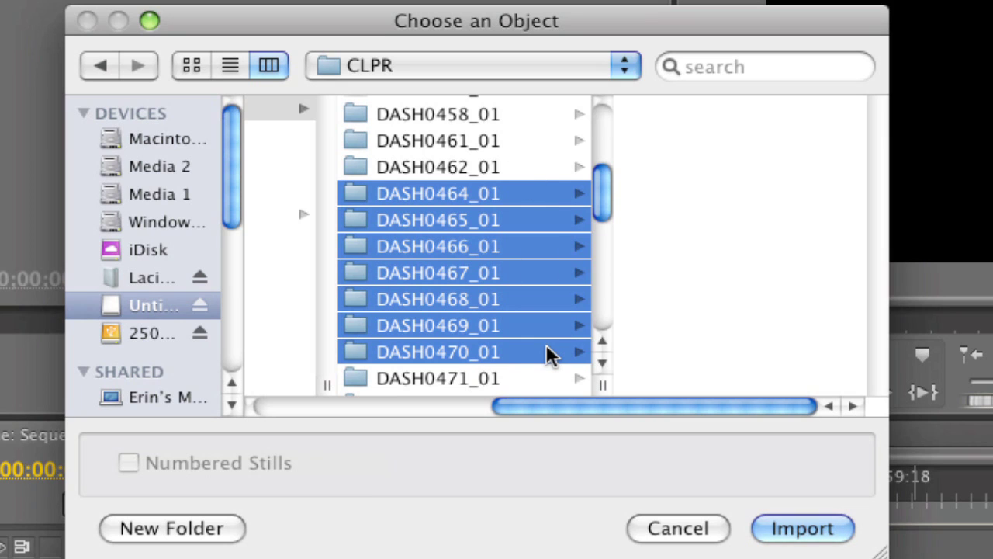
Import the entire CLPR folder into the project, then review and dismiss the list of unsupported files
{"action": "scroll", "coordinate": [541, 343], "scroll_direction": "up", "scroll_amount": 5}
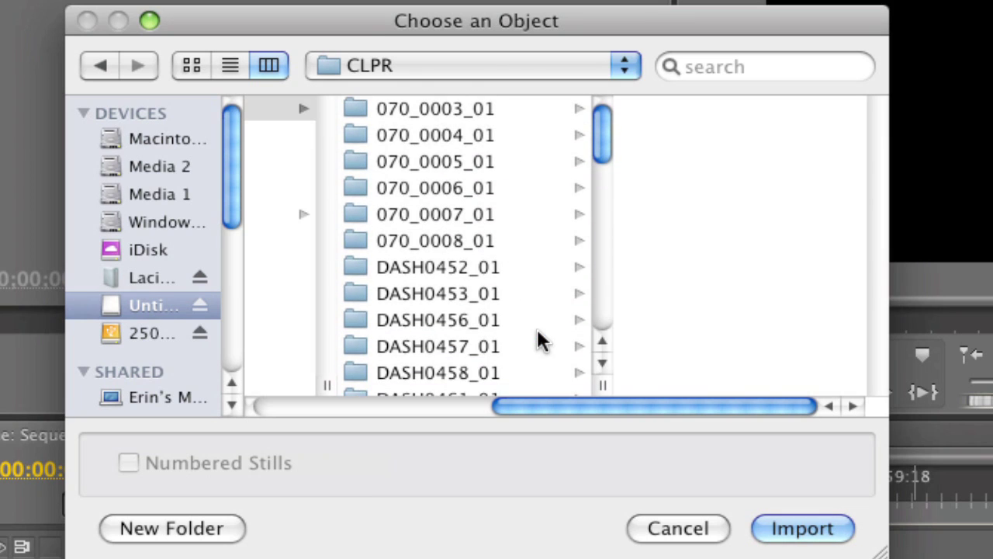
{"action": "left_click_drag", "start_coordinate": [655, 415], "coordinate": [497, 406]}
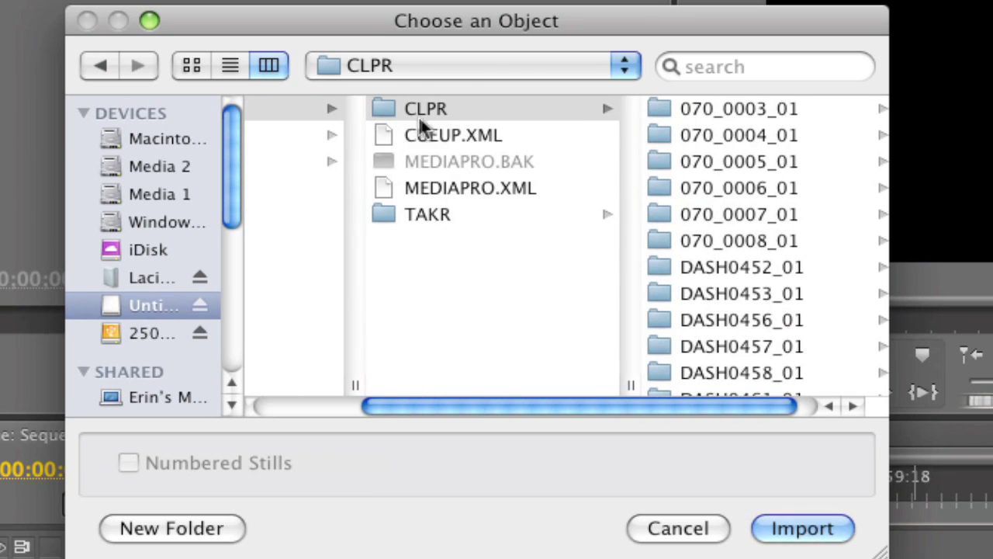
{"action": "left_click", "coordinate": [454, 116]}
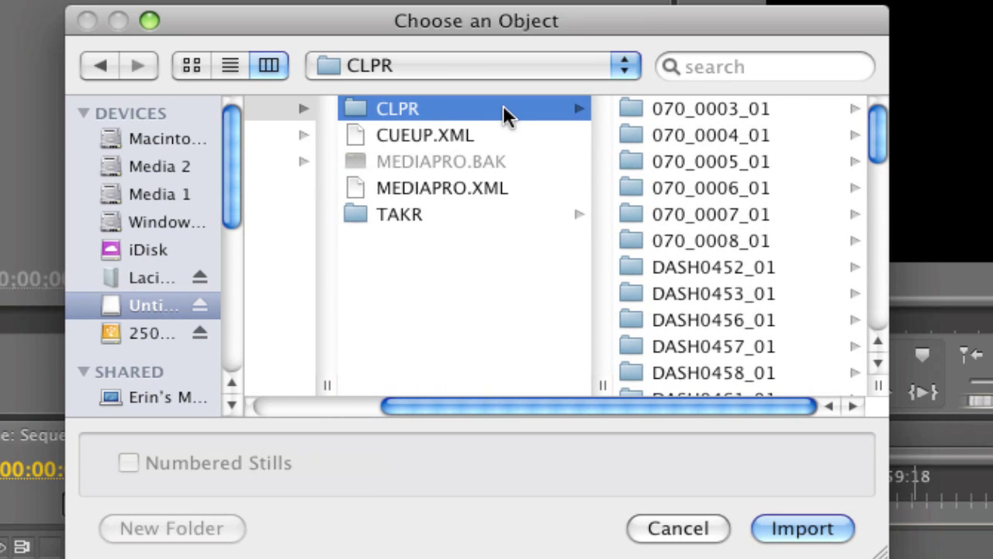
{"action": "left_click", "coordinate": [808, 528]}
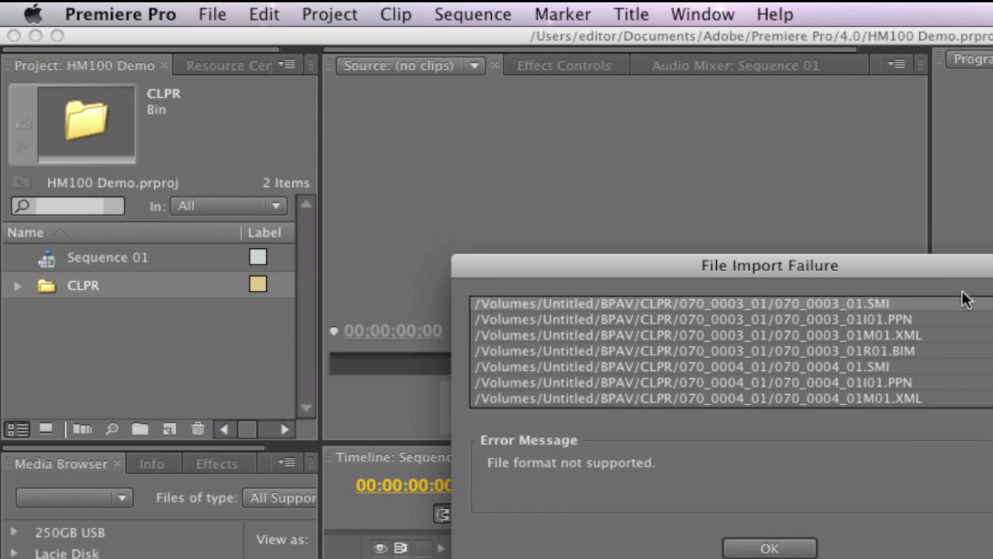
{"action": "scroll", "coordinate": [889, 318], "scroll_direction": "down", "scroll_amount": 20}
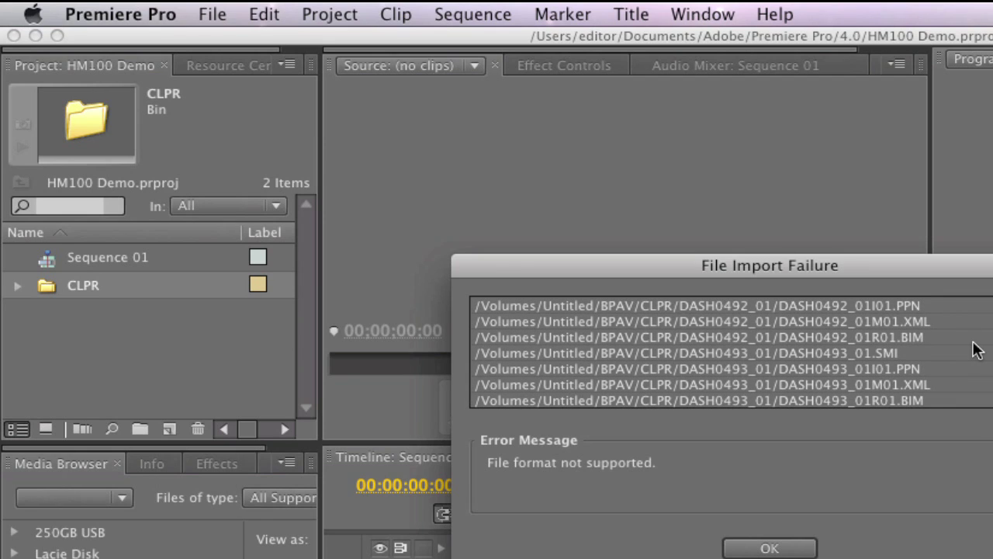
{"action": "left_click", "coordinate": [791, 548]}
{"action": "left_click", "coordinate": [139, 351]}
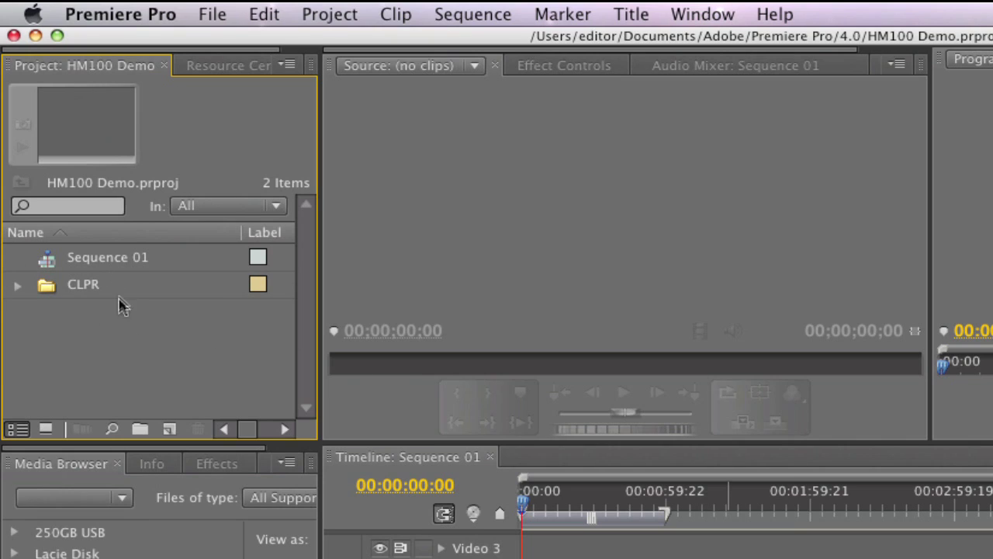
Expand the imported CLPR bin, preview the first clip's thumbnail and load DASH0467_01.MP4 in the Source monitor
{"action": "left_click", "coordinate": [17, 285]}
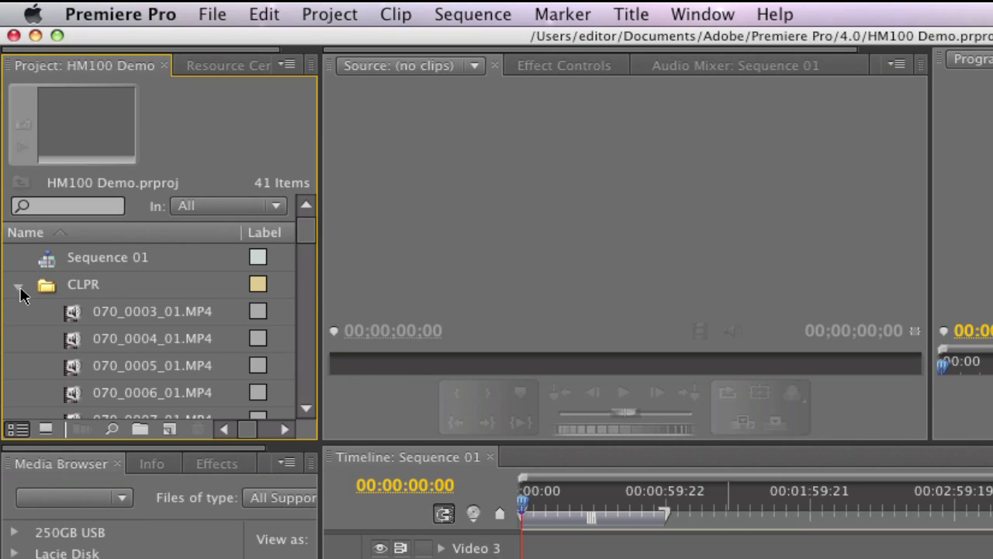
{"action": "left_click", "coordinate": [74, 316]}
{"action": "scroll", "coordinate": [31, 349], "scroll_direction": "down", "scroll_amount": 5}
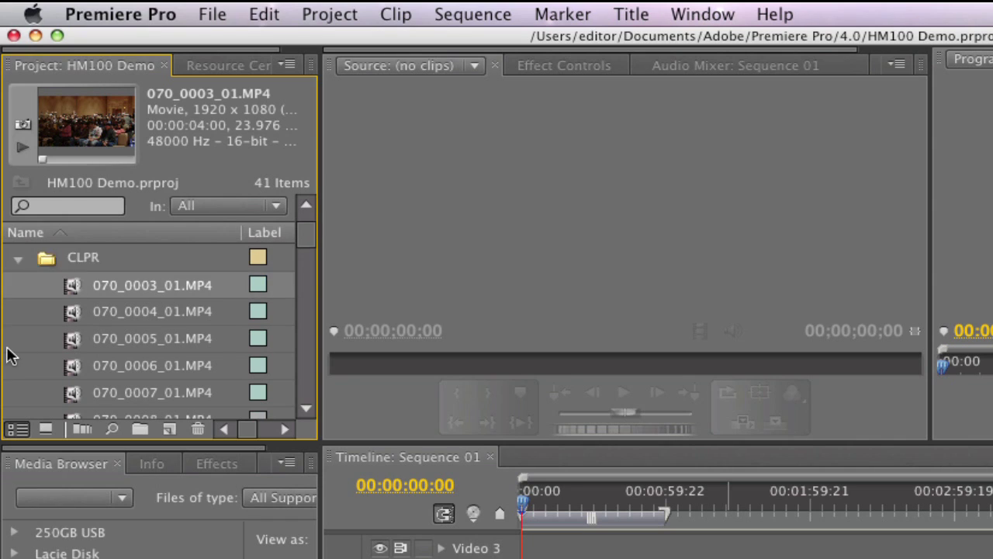
{"action": "left_click", "coordinate": [76, 342]}
{"action": "double_click", "coordinate": [75, 341]}
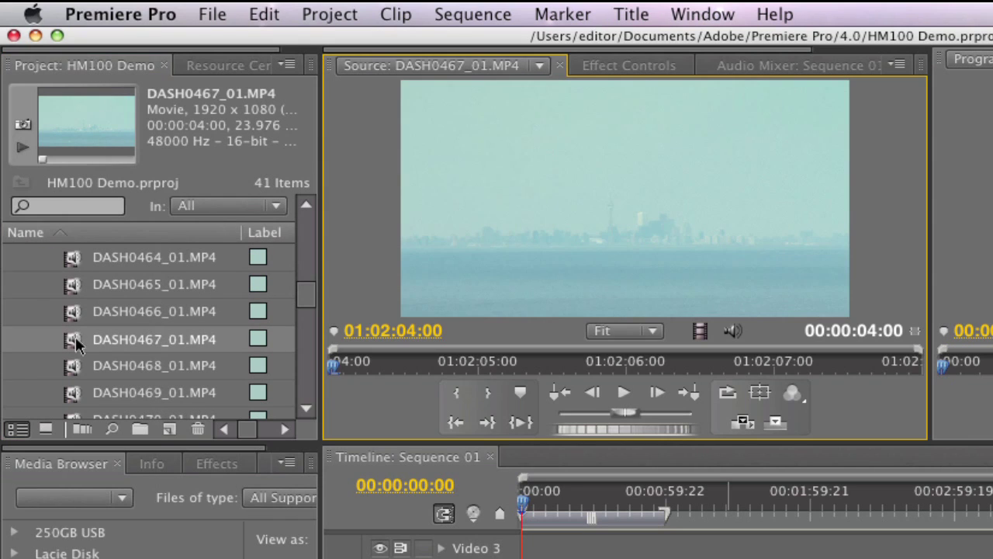
Load DASH0468_01.MP4 in the Source monitor and play the first few seconds of it
{"action": "double_click", "coordinate": [77, 366]}
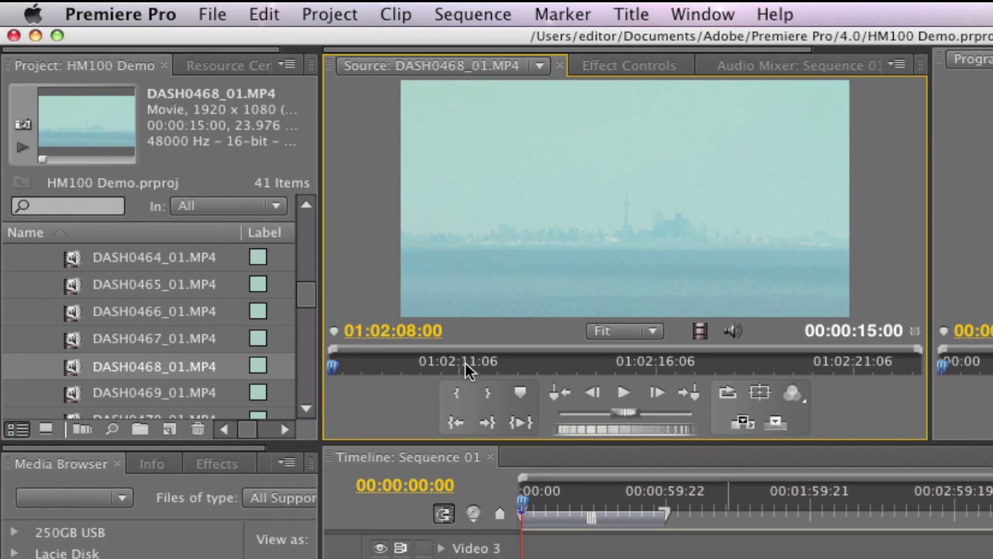
{"action": "key", "text": "space"}
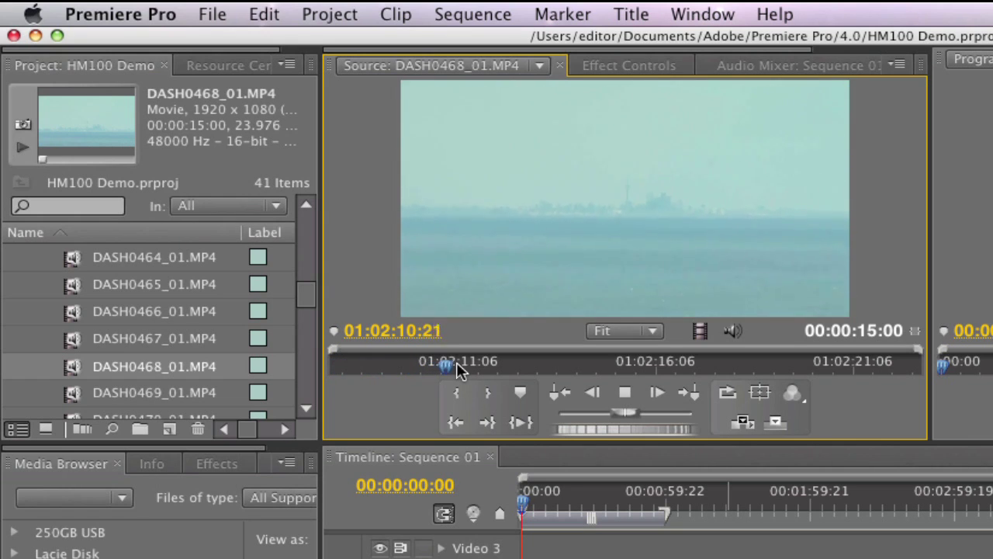
{"action": "key", "text": "space"}
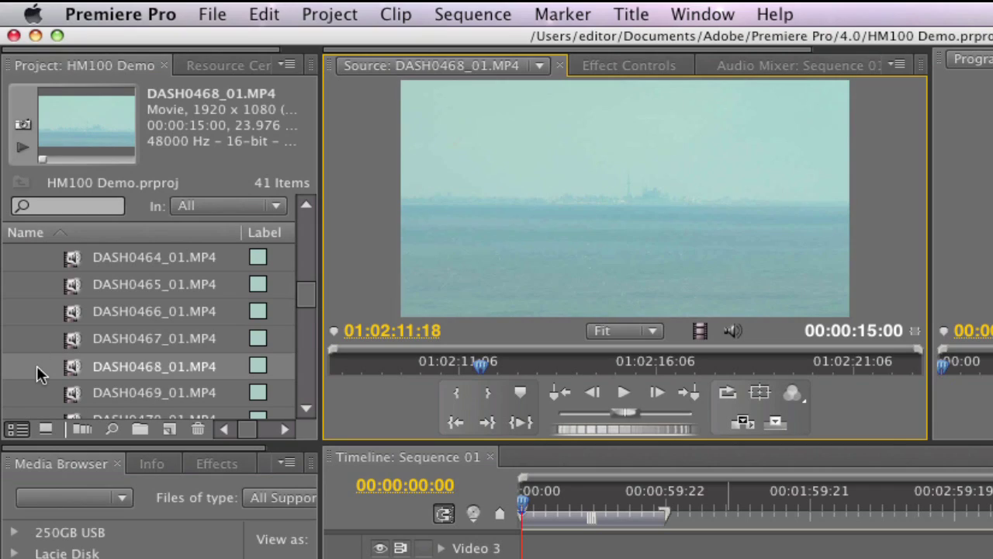
Load DASH0474_01.MP4 in the Source monitor and look through the other clips in the CLPR bin
{"action": "scroll", "coordinate": [37, 364], "scroll_direction": "down", "scroll_amount": 3}
{"action": "left_click", "coordinate": [69, 373]}
{"action": "double_click", "coordinate": [69, 374]}
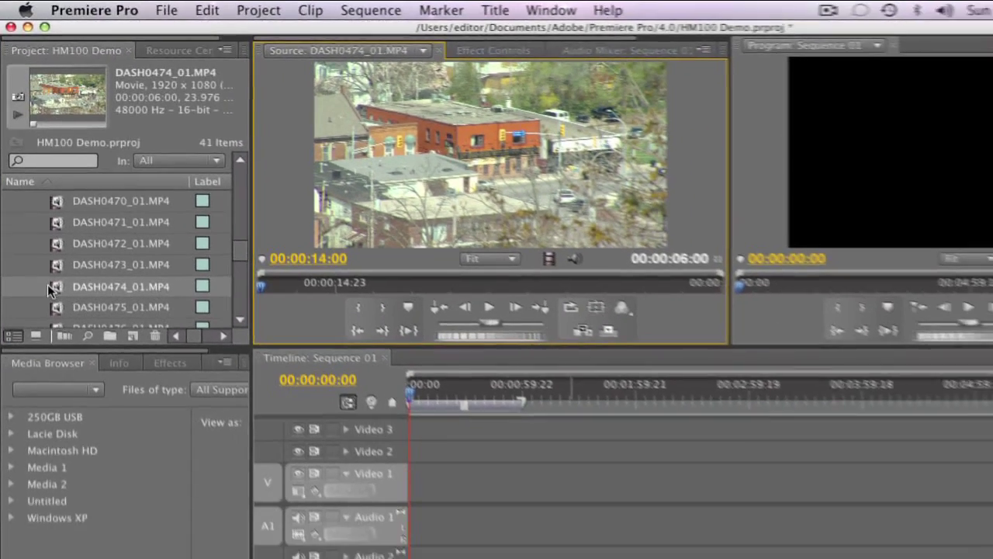
{"action": "scroll", "coordinate": [58, 362], "scroll_direction": "down", "scroll_amount": 3}
{"action": "scroll", "coordinate": [40, 245], "scroll_direction": "up", "scroll_amount": 5}
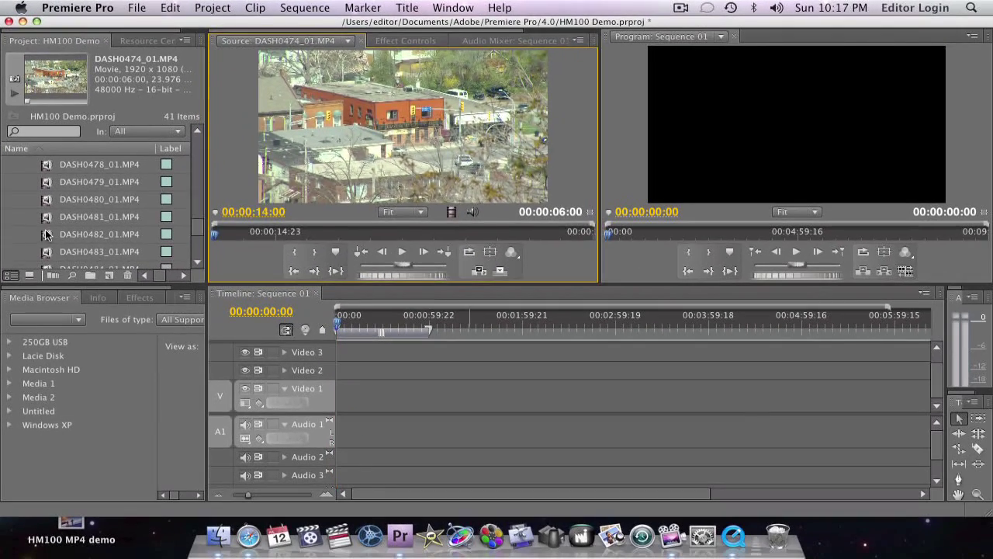
Load DASH0465_01.MP4 in the Source monitor and play a short part of it
{"action": "double_click", "coordinate": [53, 206]}
{"action": "key", "text": "space"}
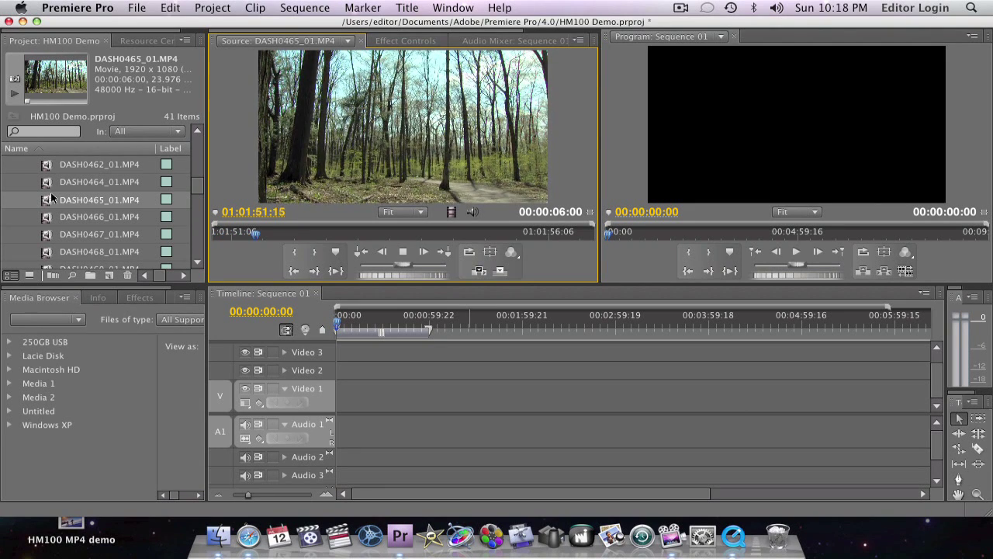
{"action": "key", "text": "space"}
{"action": "scroll", "coordinate": [111, 227], "scroll_direction": "down", "scroll_amount": 2}
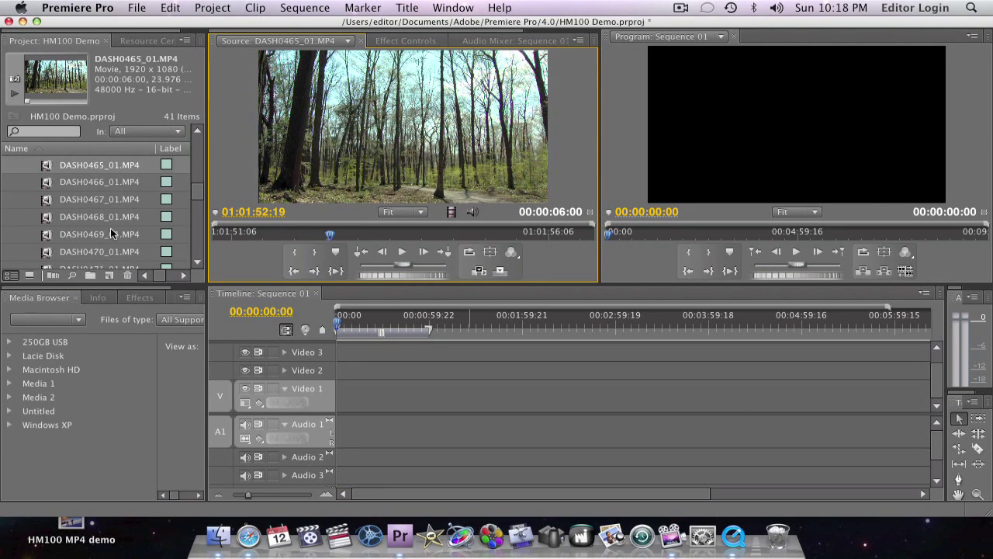
Widen the Project panel and examine the clips' frame rate, media start, video info and audio info columns
{"action": "left_click", "coordinate": [31, 232]}
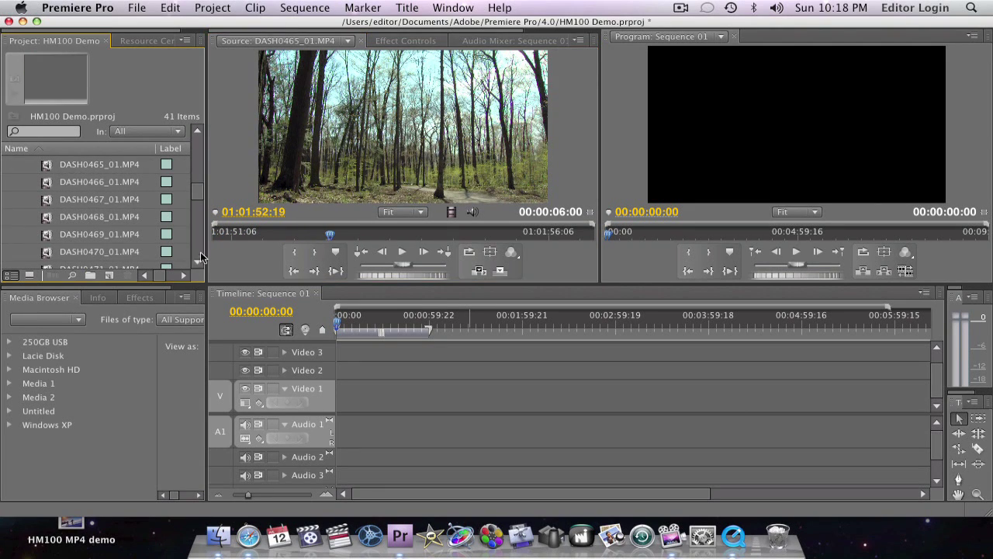
{"action": "left_click_drag", "start_coordinate": [205, 256], "coordinate": [334, 256]}
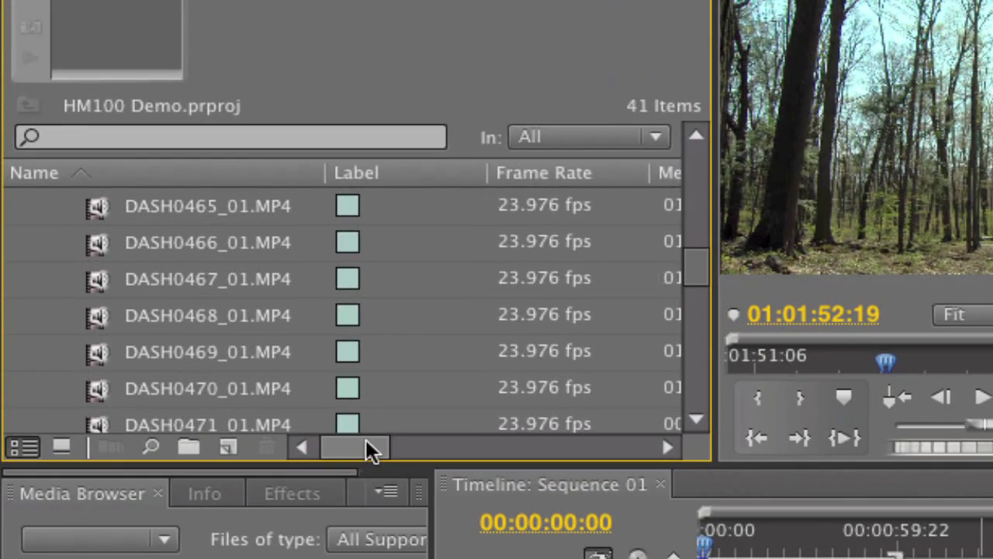
{"action": "left_click_drag", "start_coordinate": [211, 308], "coordinate": [214, 308]}
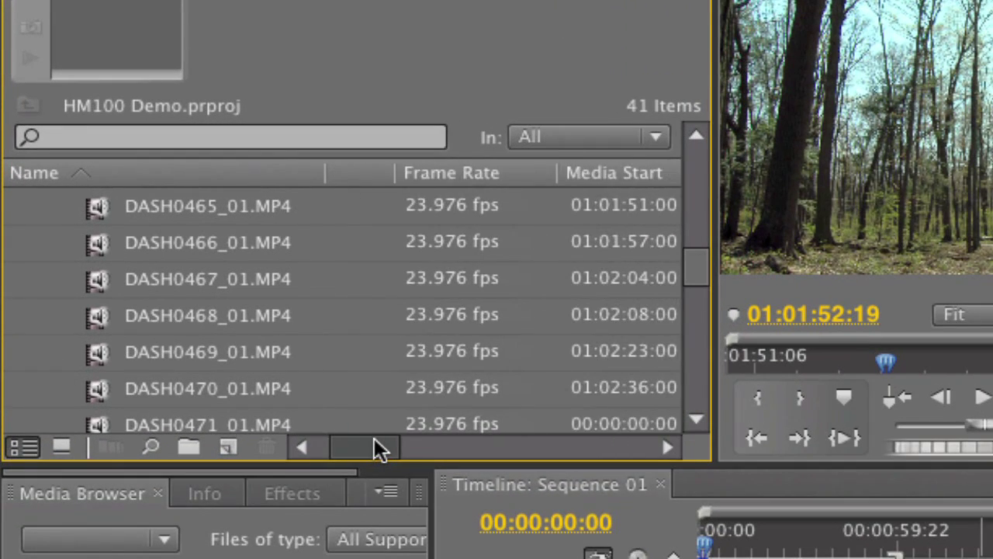
{"action": "left_click_drag", "start_coordinate": [375, 440], "coordinate": [499, 426]}
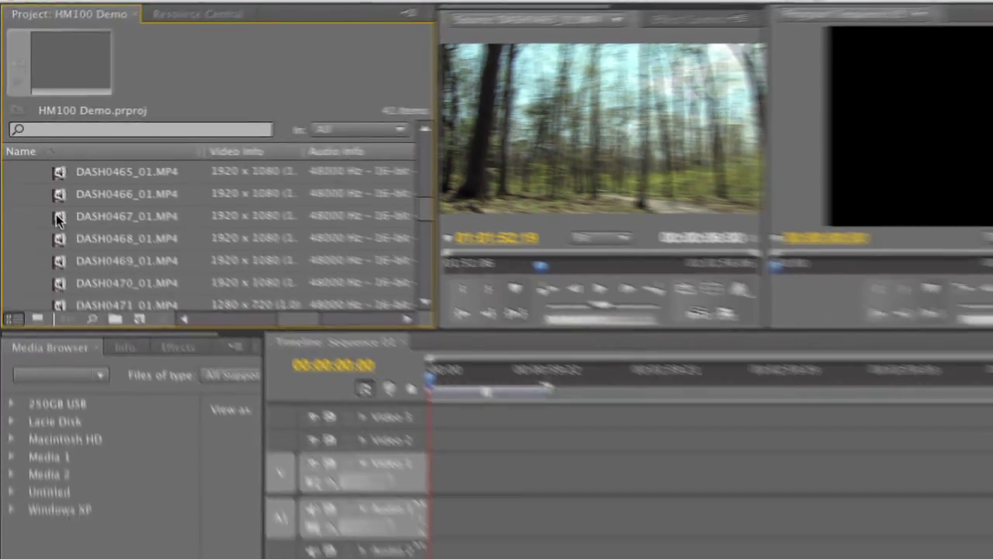
Place the clips DASH0467_01.MP4 through DASH0469_01.MP4 together at the start of Video 1 in Sequence 01
{"action": "left_click", "coordinate": [78, 272]}
{"action": "left_click", "coordinate": [90, 340], "text": "shift"}
{"action": "left_click_drag", "start_coordinate": [46, 200], "coordinate": [357, 396]}
Play Sequence 01 for a few seconds from about 00:00:10:00, and collapse the CLPR bin
{"action": "mouse_move", "coordinate": [356, 324]}
{"action": "left_mouse_down"}
{"action": "mouse_move", "coordinate": [339, 328]}
{"action": "mouse_move", "coordinate": [351, 332]}
{"action": "left_mouse_up"}
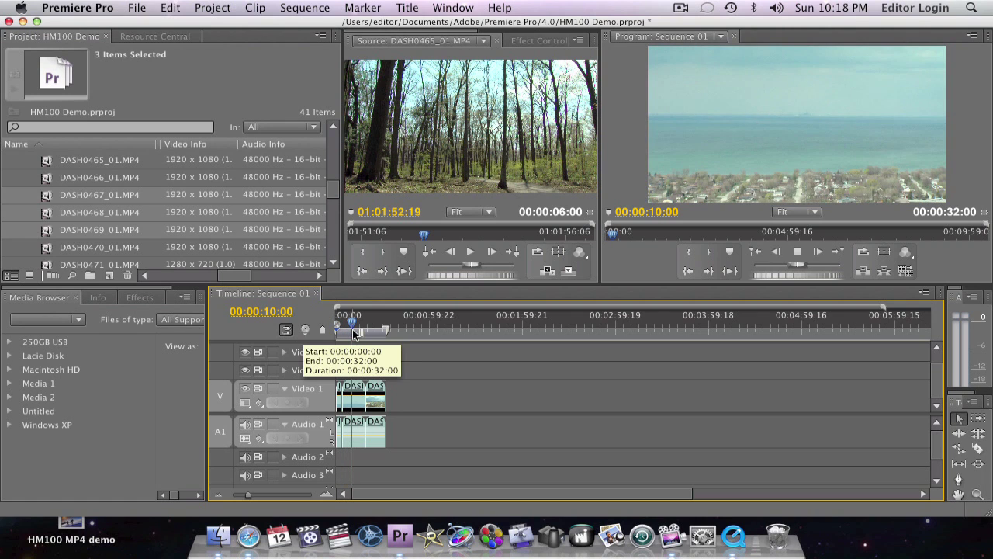
{"action": "key", "text": "space"}
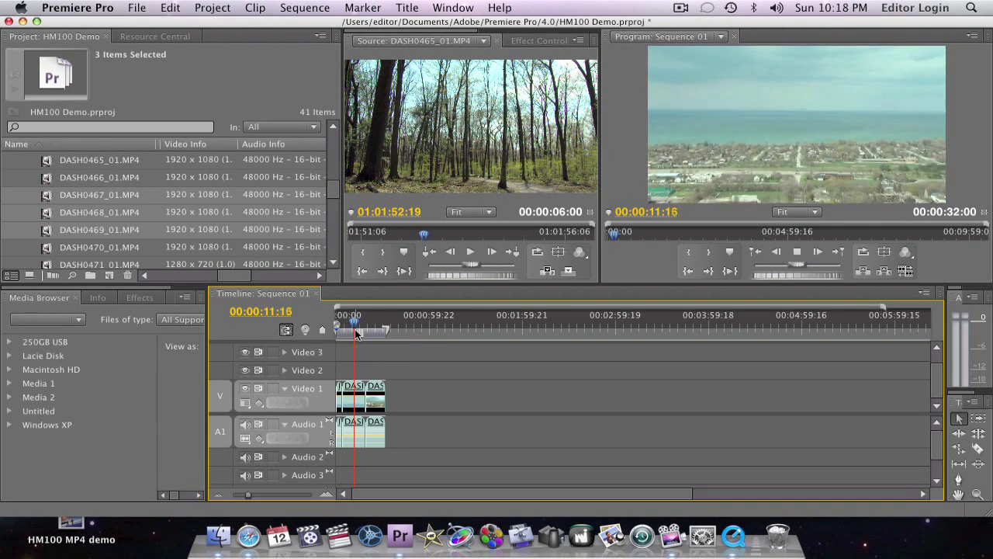
{"action": "key", "text": "space"}
{"action": "left_click_drag", "start_coordinate": [334, 192], "coordinate": [334, 131]}
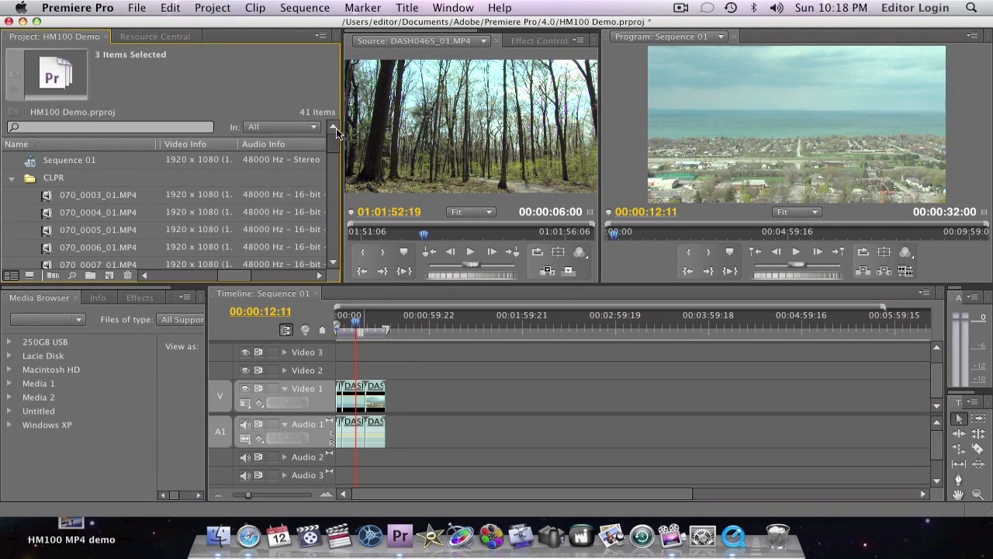
{"action": "left_click", "coordinate": [12, 180]}
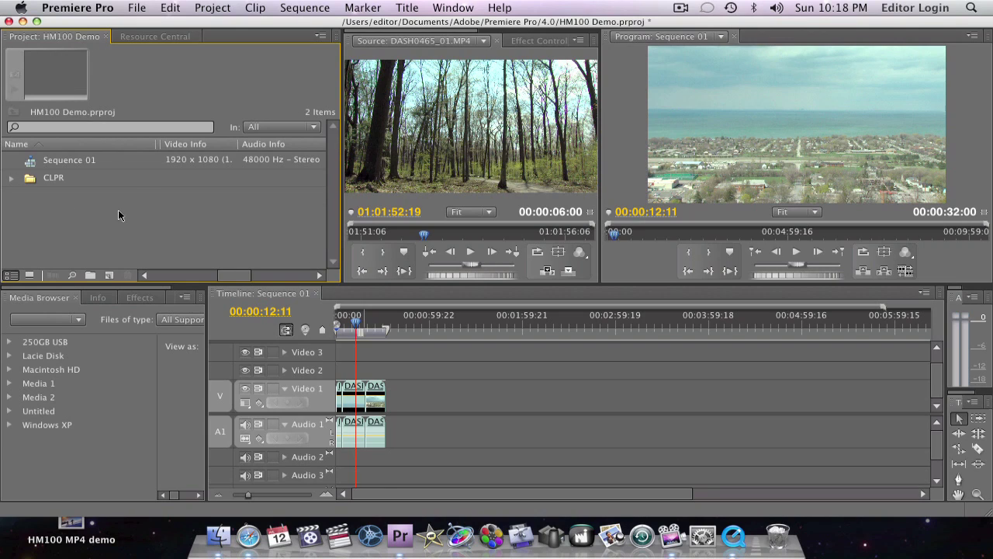
Switch to Safari and search Google for "perian xdcam open source component"
{"action": "left_click", "coordinate": [248, 536]}
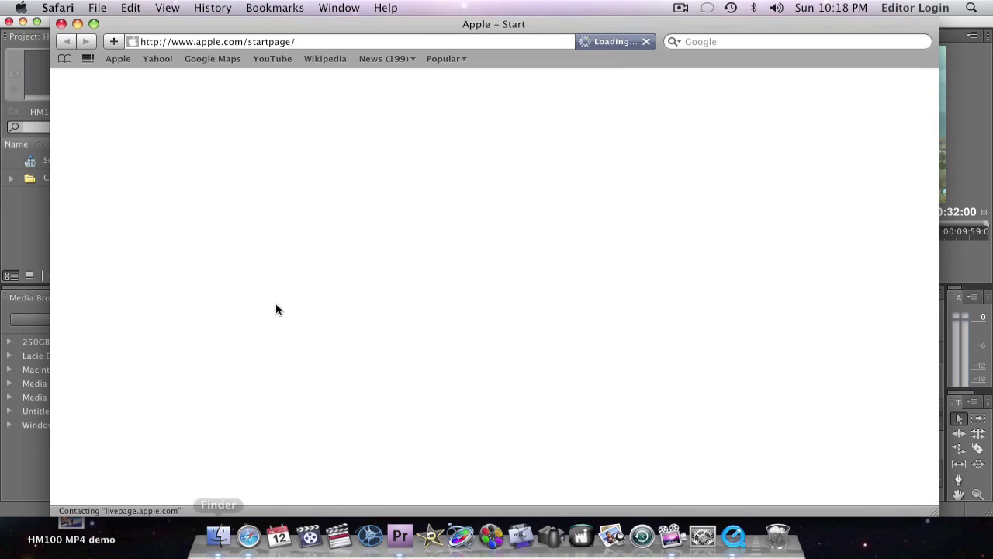
{"action": "left_click", "coordinate": [705, 42]}
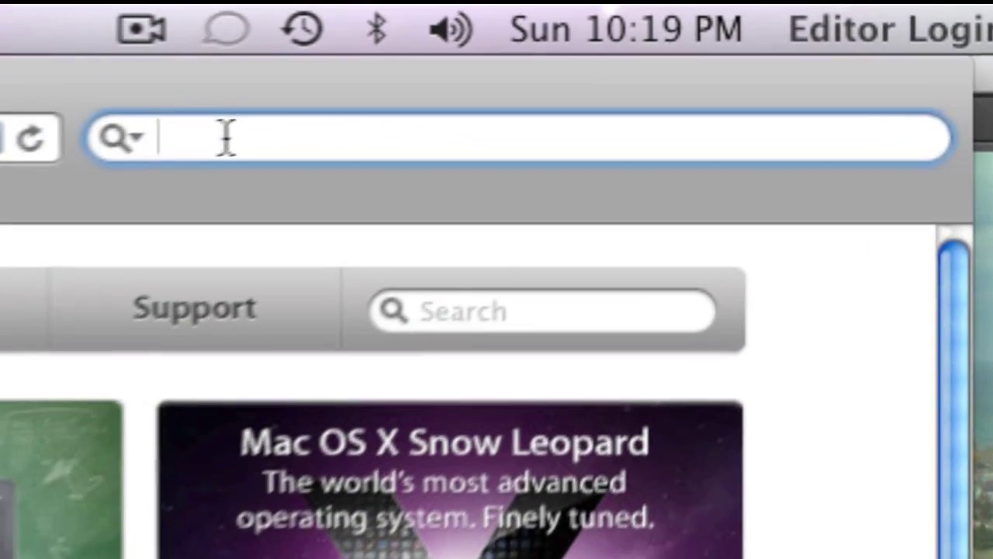
{"action": "type", "text": "perian "}
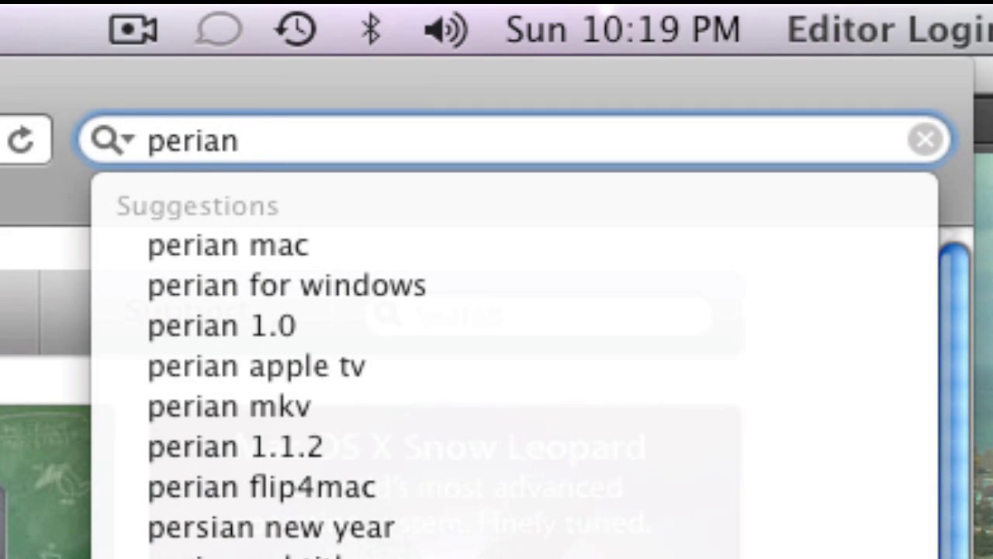
{"action": "type", "text": "xdcam ope"}
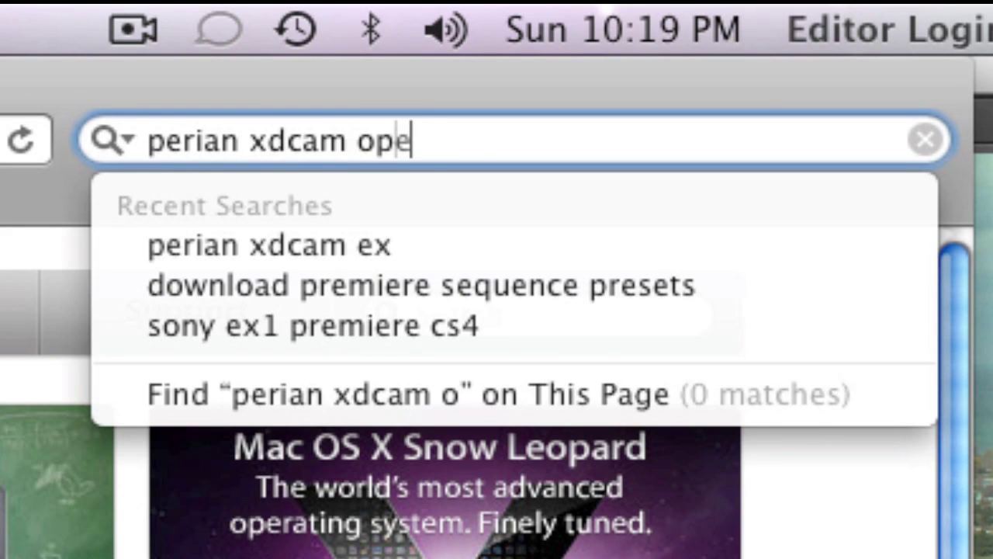
{"action": "type", "text": "n source co"}
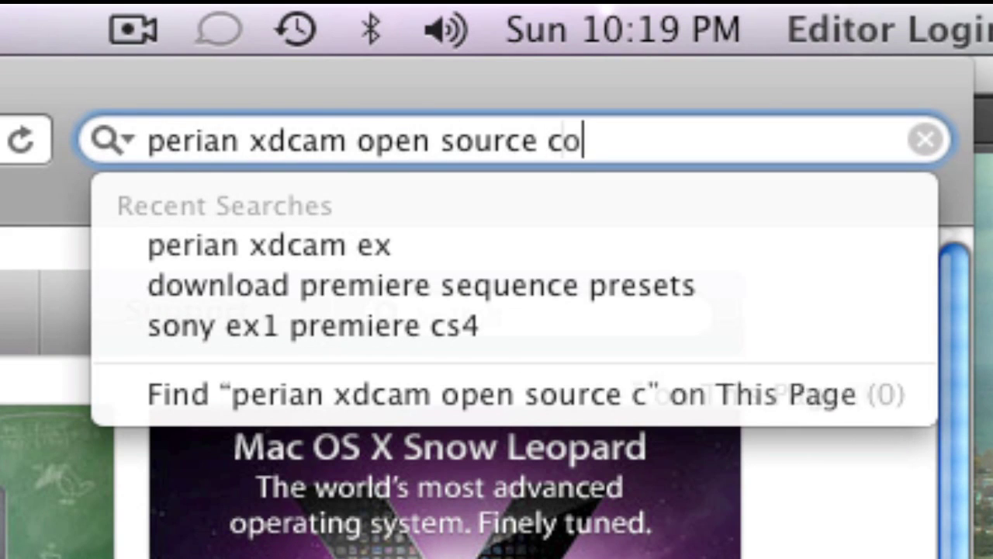
{"action": "type", "text": "mponent"}
{"action": "key", "text": "BackSpace"}
{"action": "type", "text": "nt"}
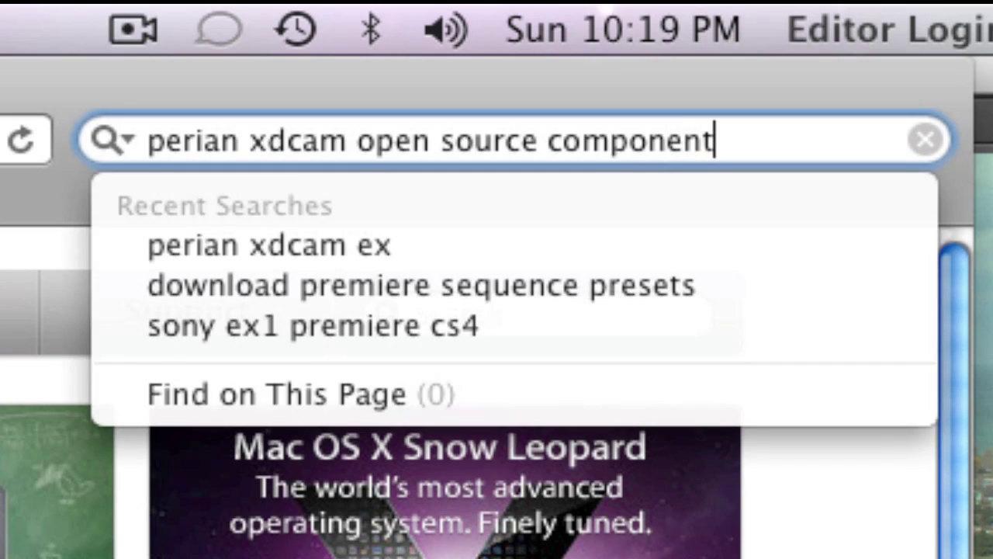
{"action": "key", "text": "Return"}
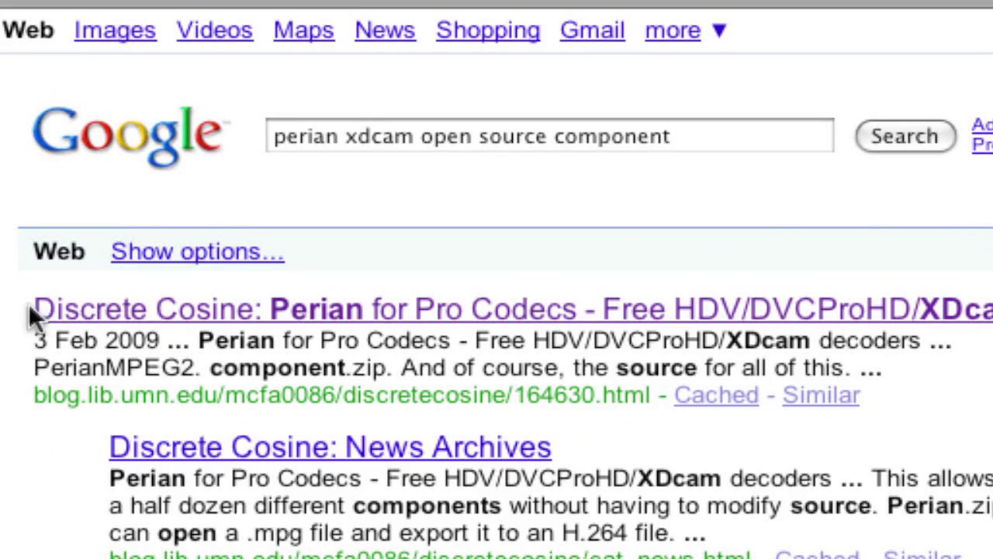
Open the Discrete Cosine article on Perian for Pro Codecs and download PerianXDCam.component.zip
{"action": "left_click", "coordinate": [461, 309]}
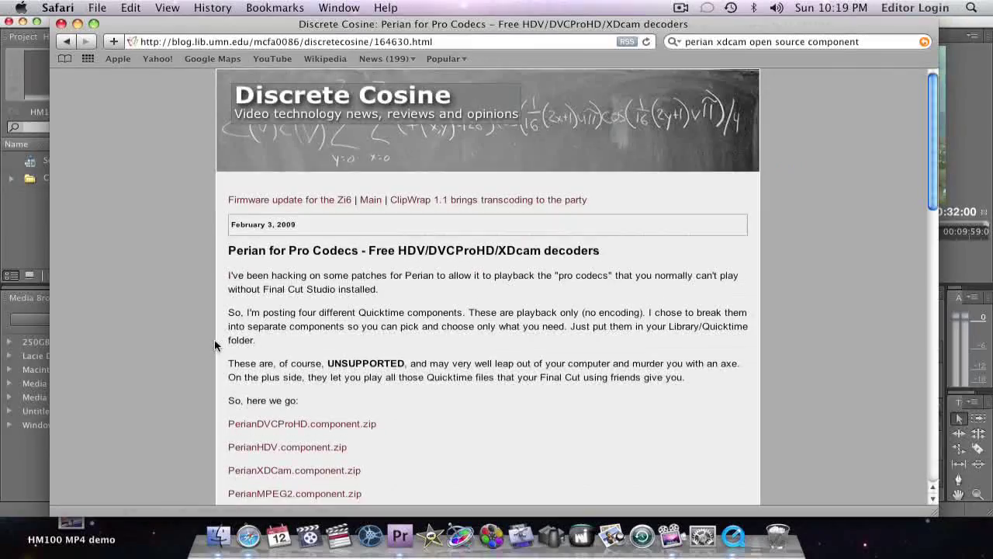
{"action": "scroll", "coordinate": [201, 343], "scroll_direction": "down", "scroll_amount": 10}
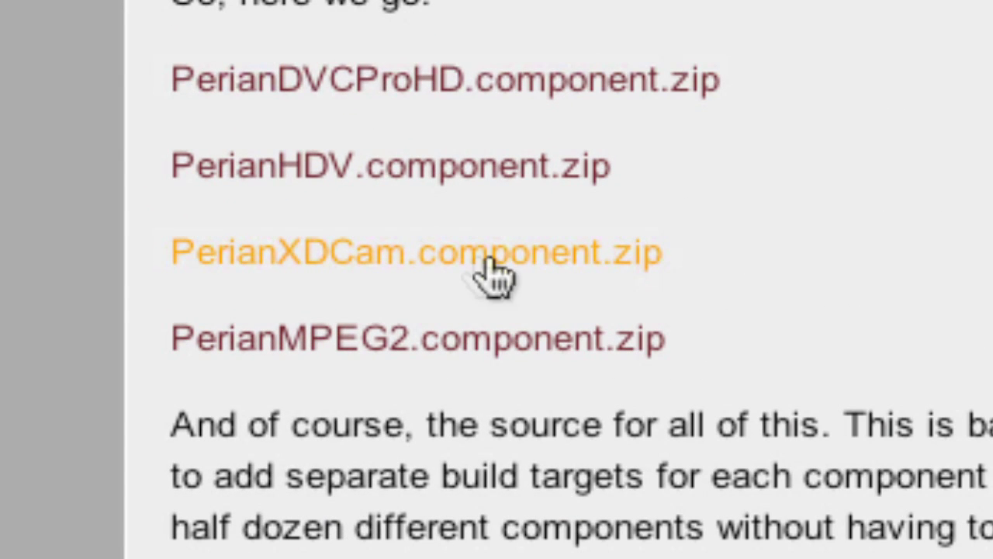
{"action": "left_click", "coordinate": [573, 257]}
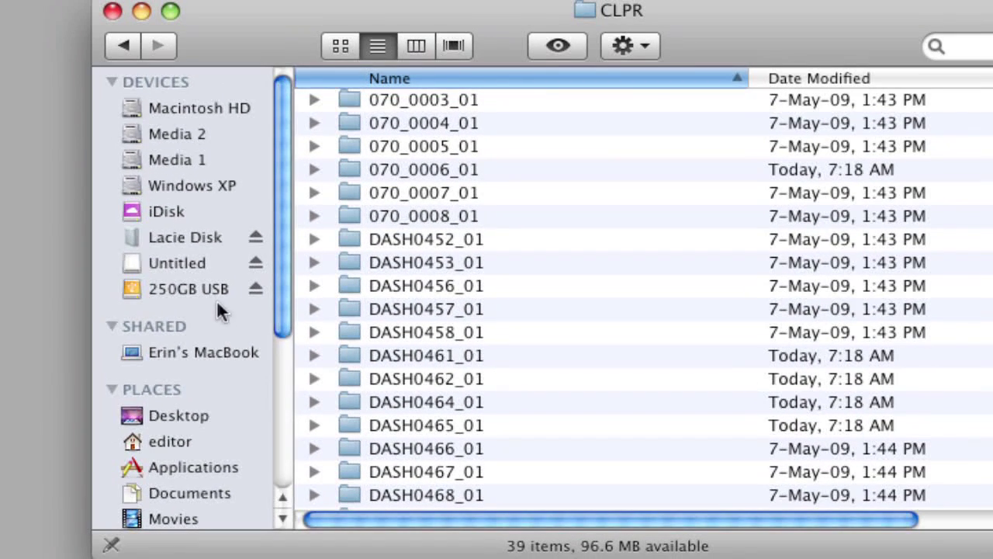
Copy PerianXDCam.component from the Downloads folder into the QuickTime folder in Finder
{"action": "scroll", "coordinate": [166, 373], "scroll_direction": "down", "scroll_amount": 4}
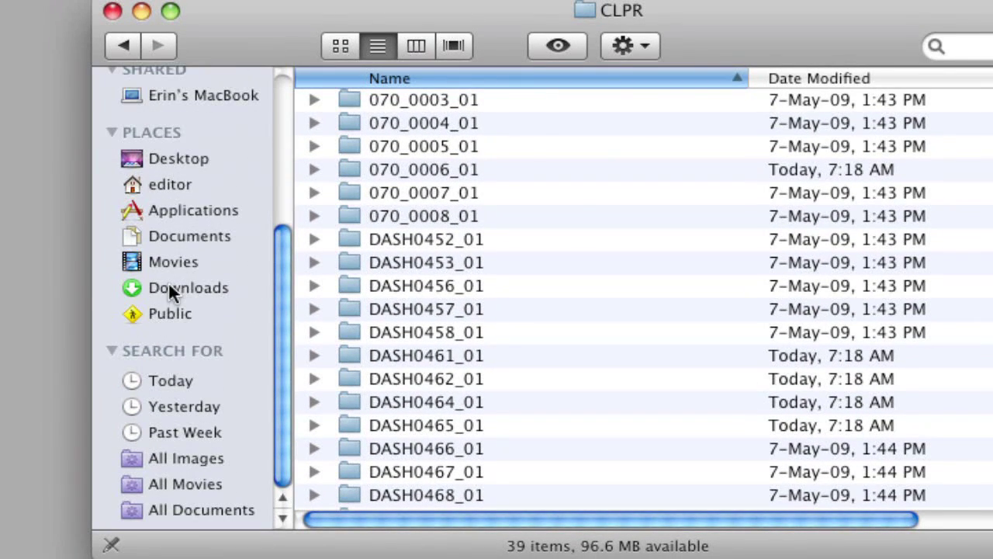
{"action": "left_click", "coordinate": [178, 287]}
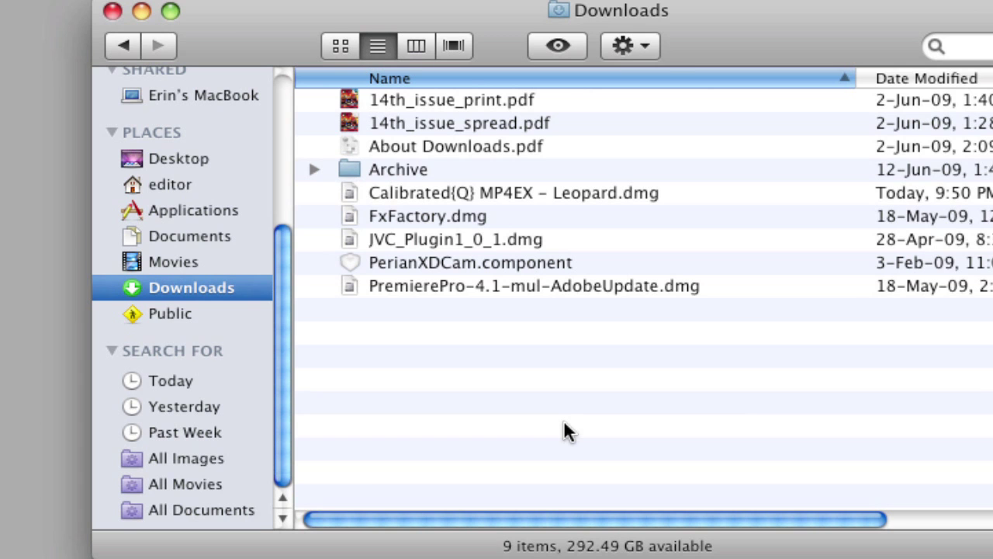
{"action": "left_click", "coordinate": [423, 256]}
{"action": "left_click_drag", "start_coordinate": [357, 264], "coordinate": [267, 216]}
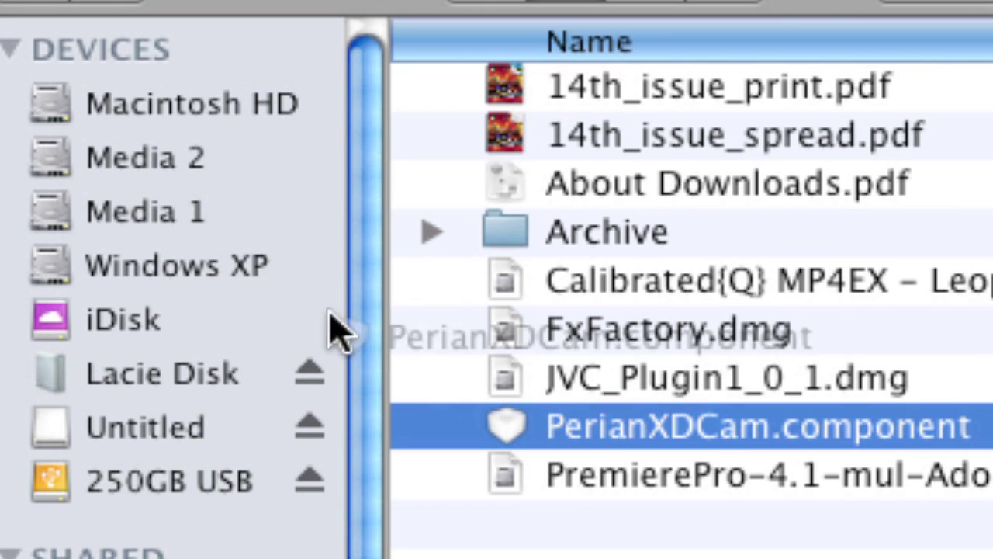
{"action": "left_click_drag", "start_coordinate": [334, 330], "coordinate": [848, 245]}
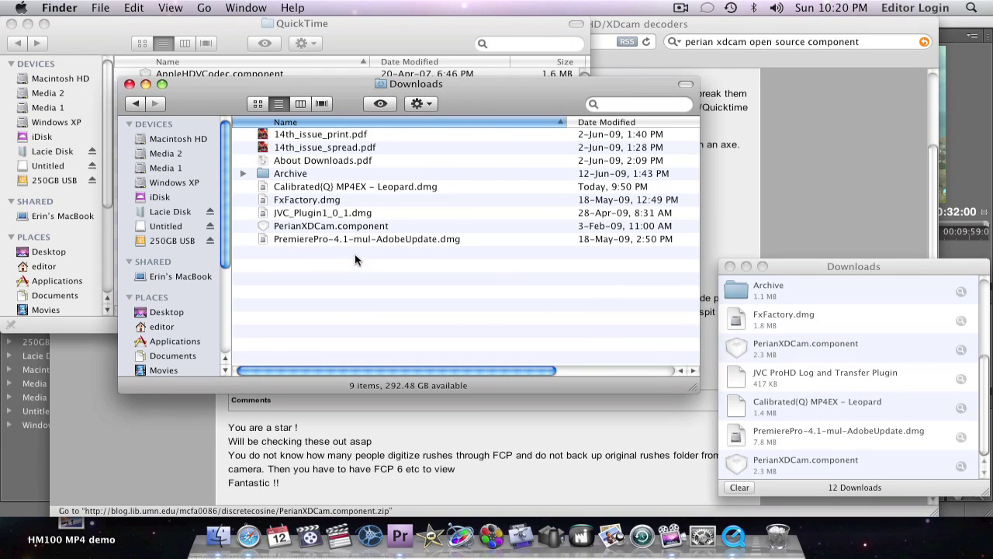
Close the Downloads, QuickTime and browser windows and return to Premiere Pro
{"action": "left_click", "coordinate": [131, 86]}
{"action": "left_click", "coordinate": [13, 24]}
{"action": "left_click", "coordinate": [154, 204]}
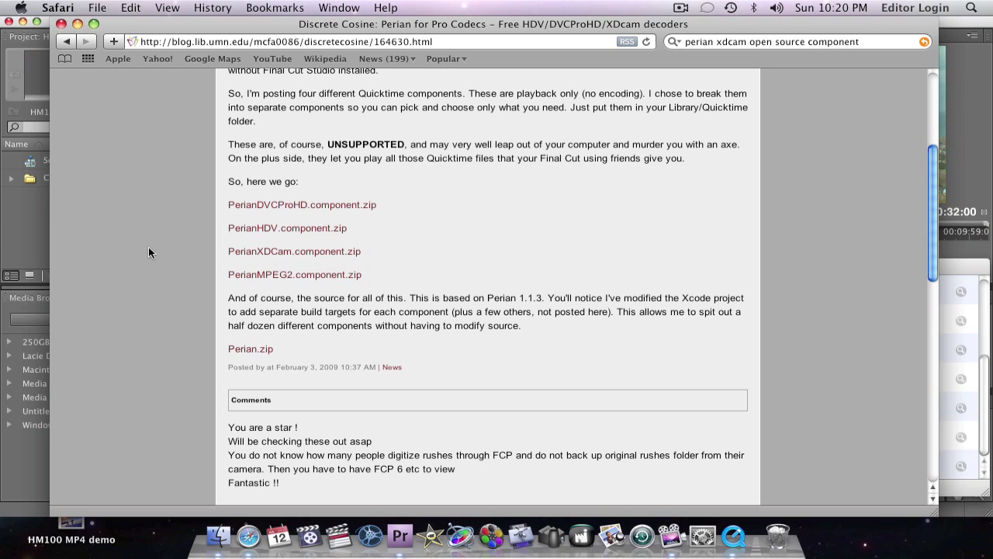
{"action": "left_click", "coordinate": [61, 24]}
{"action": "left_click", "coordinate": [101, 248]}
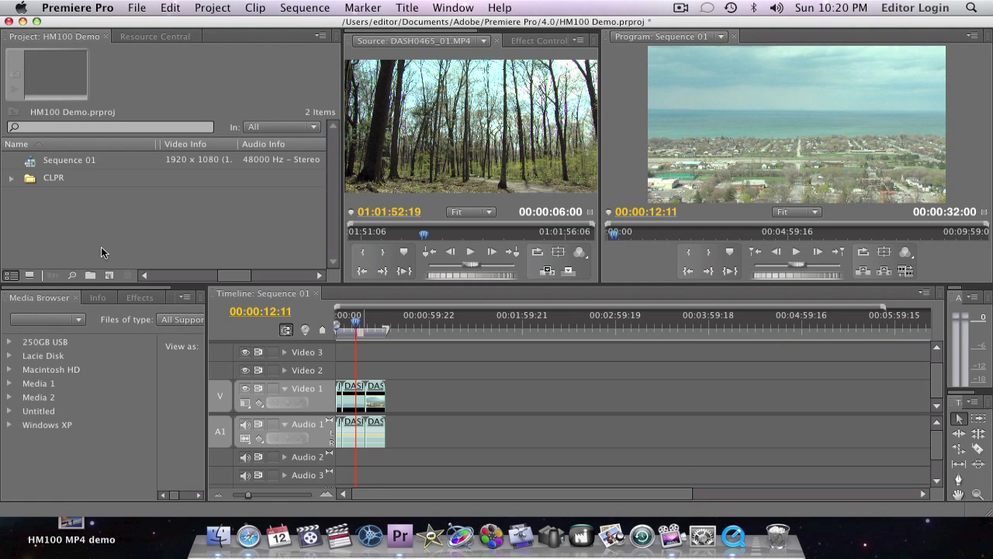
Switch to Finder and open the PRIVATE/JVC/CQAV/CLIP folder on the Untitled card
{"action": "left_click", "coordinate": [219, 536]}
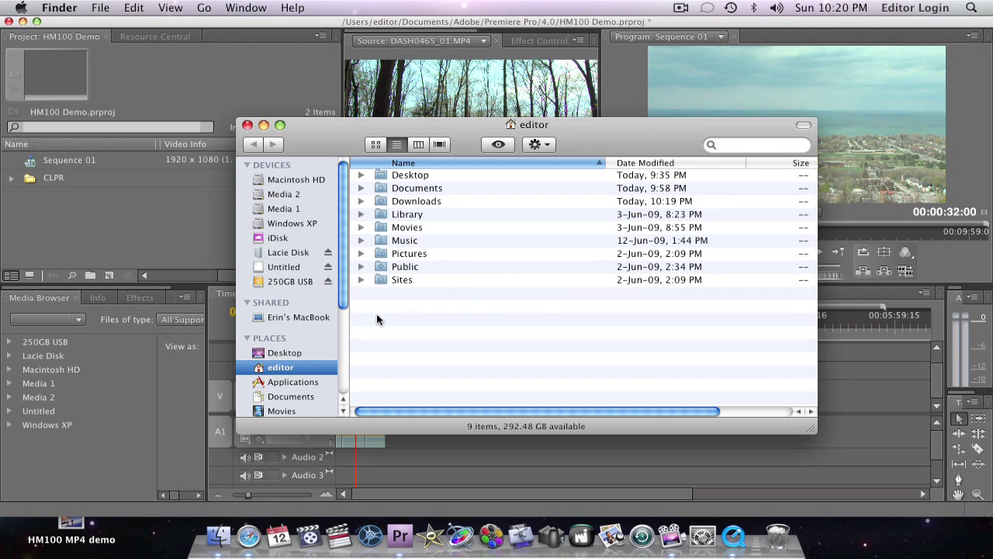
{"action": "left_click", "coordinate": [280, 266]}
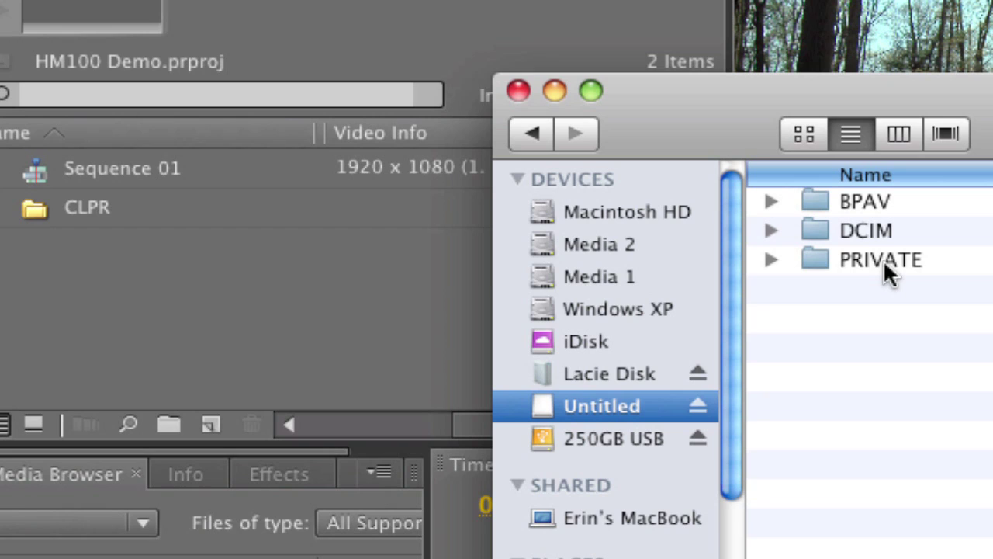
{"action": "double_click", "coordinate": [952, 268]}
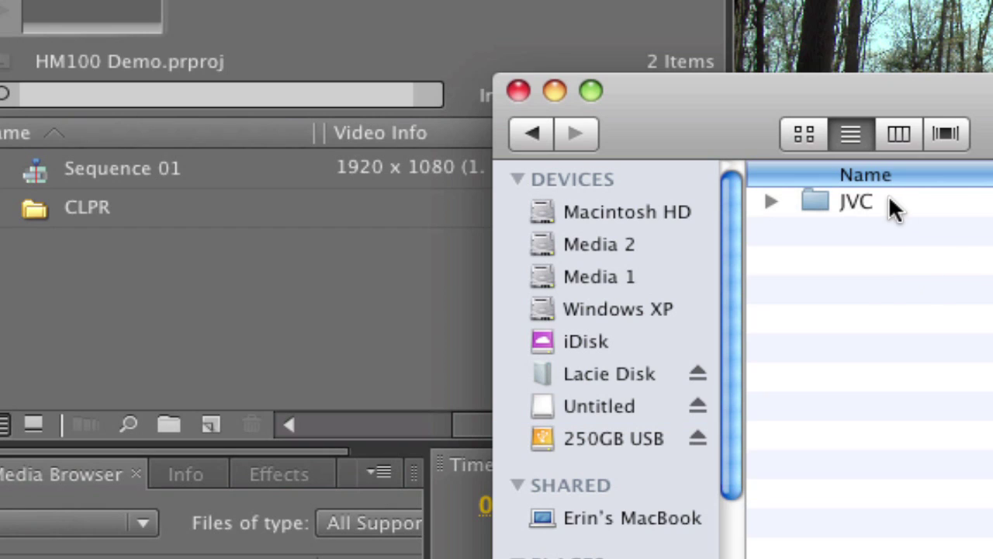
{"action": "double_click", "coordinate": [890, 201]}
{"action": "left_click", "coordinate": [931, 204]}
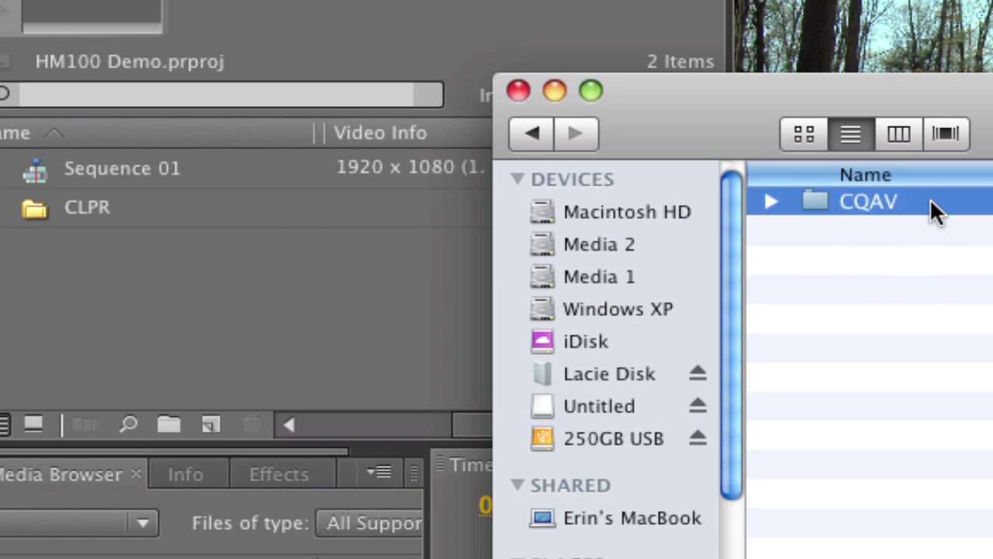
{"action": "double_click", "coordinate": [931, 205]}
{"action": "double_click", "coordinate": [880, 200]}
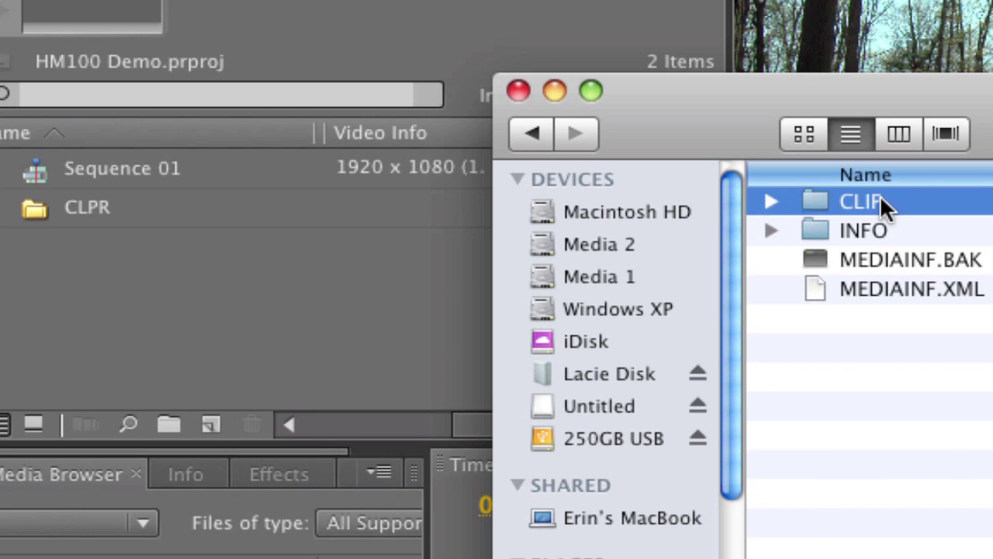
Import the MOV clips from 000_0009_01 through 000_0023_01 from the CLIP folder into the Premiere Pro project
{"action": "scroll", "coordinate": [863, 342], "scroll_direction": "down", "scroll_amount": 6}
{"action": "scroll", "coordinate": [860, 341], "scroll_direction": "up", "scroll_amount": 6}
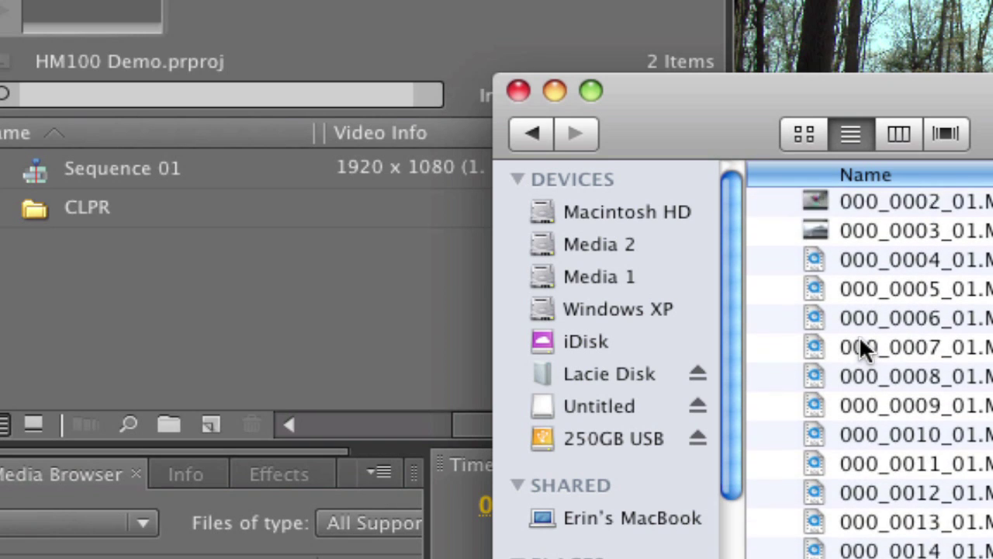
{"action": "scroll", "coordinate": [858, 346], "scroll_direction": "down", "scroll_amount": 3}
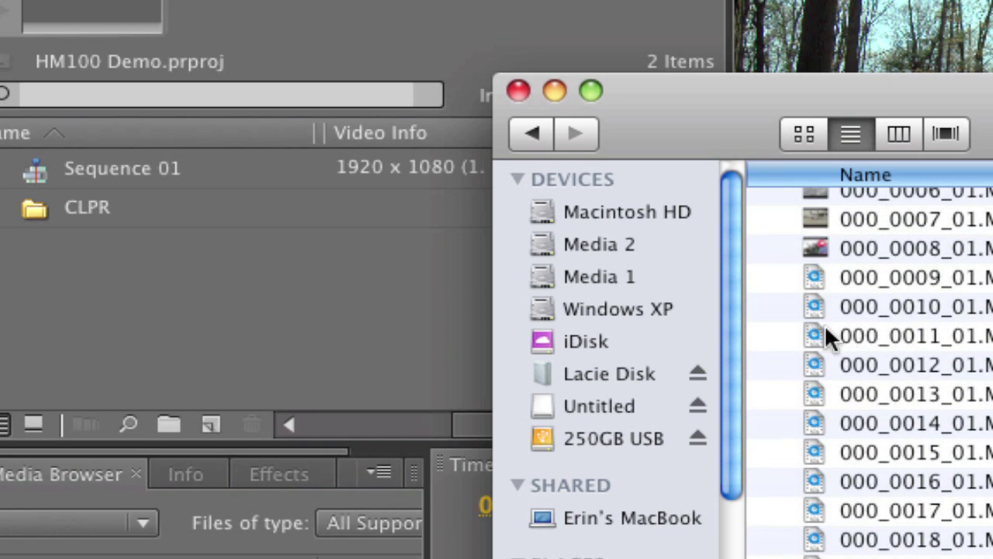
{"action": "left_click", "coordinate": [814, 279]}
{"action": "key", "text": "shift+alt+Down"}
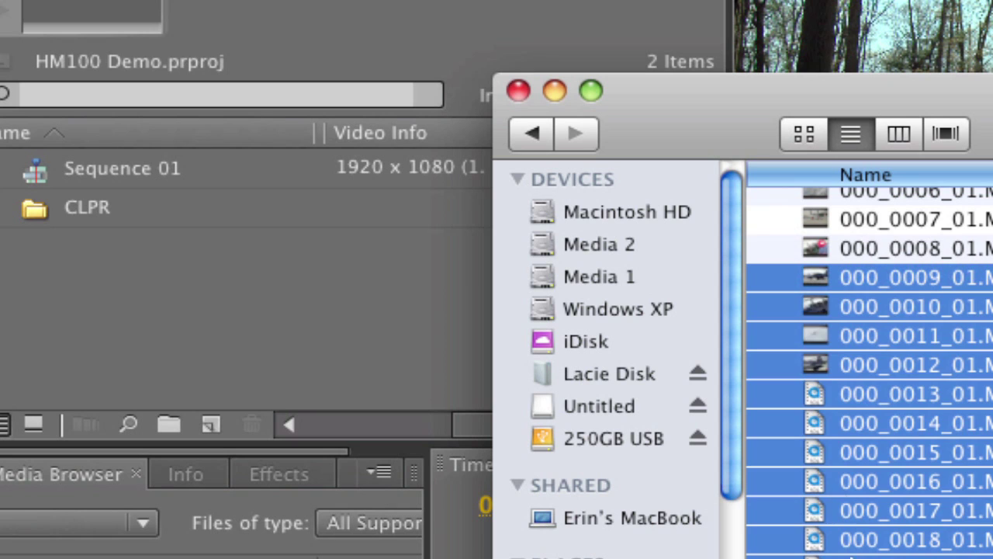
{"action": "left_click_drag", "start_coordinate": [696, 293], "coordinate": [47, 281]}
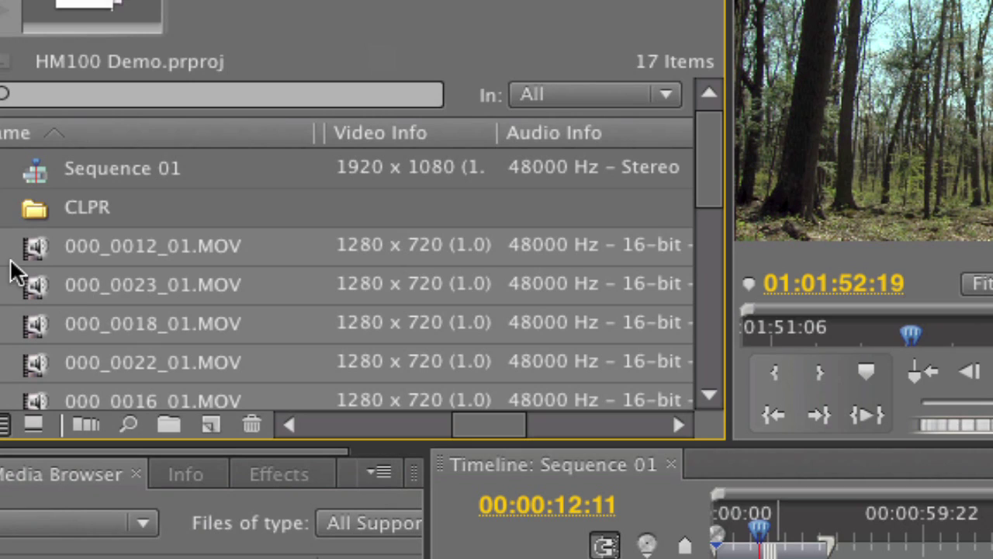
Preview 000_0012_01.MOV and 000_0018_01.MOV in the Source monitor, scrubbing through the 000_0018_01.MOV clip
{"action": "double_click", "coordinate": [34, 248]}
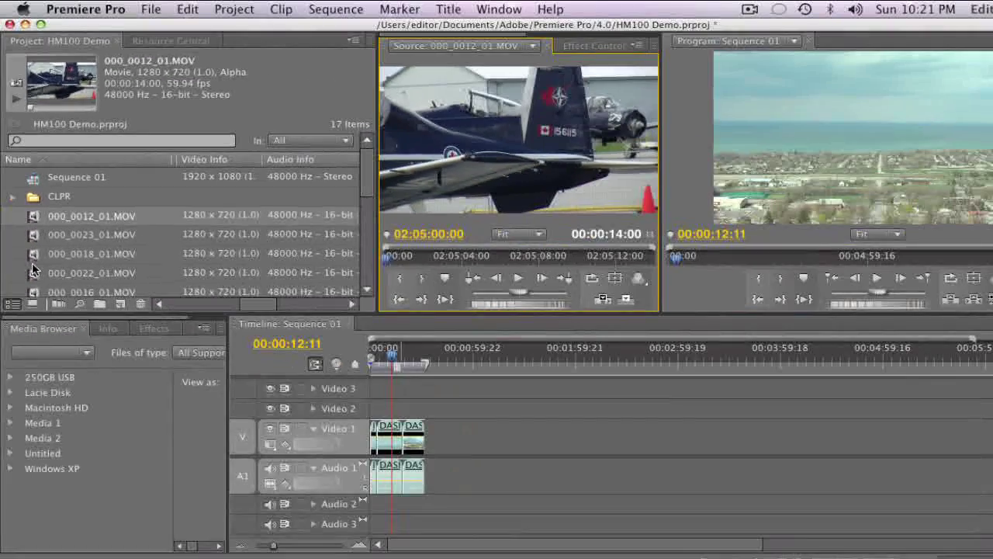
{"action": "left_click", "coordinate": [37, 329]}
{"action": "double_click", "coordinate": [34, 261]}
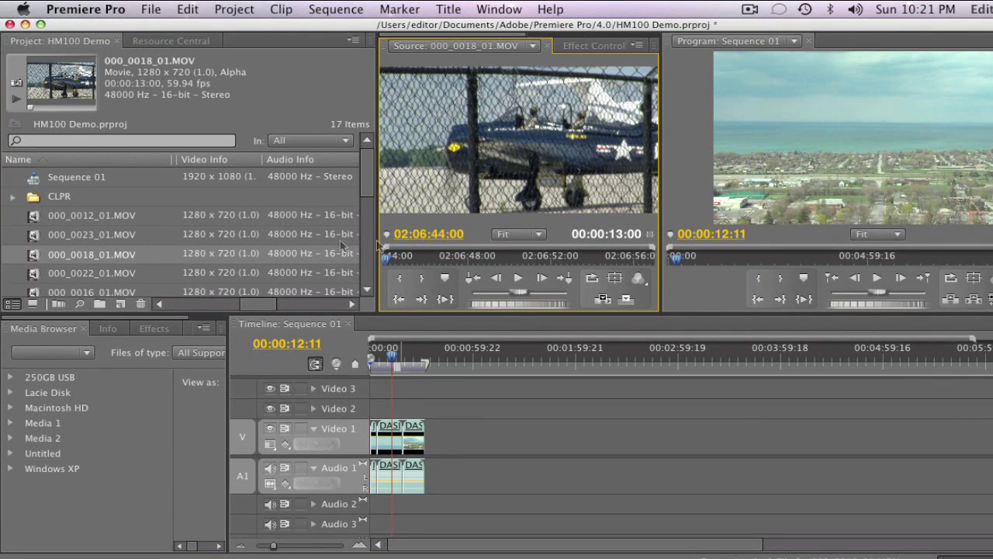
{"action": "left_click", "coordinate": [440, 263]}
{"action": "left_click", "coordinate": [578, 261]}
{"action": "left_click_drag", "start_coordinate": [574, 262], "coordinate": [398, 263]}
Preview 000_0021_01.MOV and 000_0016_01.MOV in the Source monitor, scrubbing through their footage
{"action": "scroll", "coordinate": [107, 236], "scroll_direction": "down", "scroll_amount": 5}
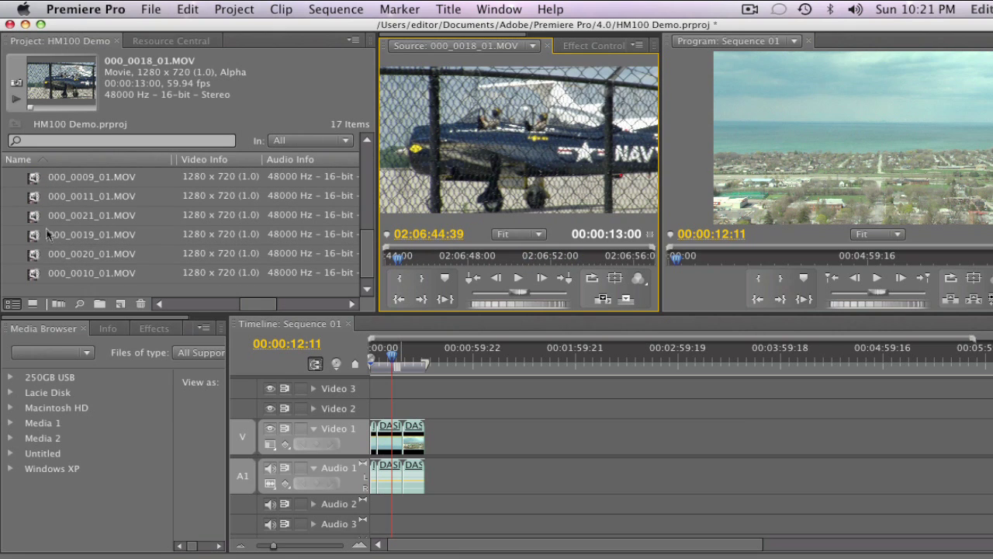
{"action": "double_click", "coordinate": [33, 216]}
{"action": "left_click", "coordinate": [456, 262]}
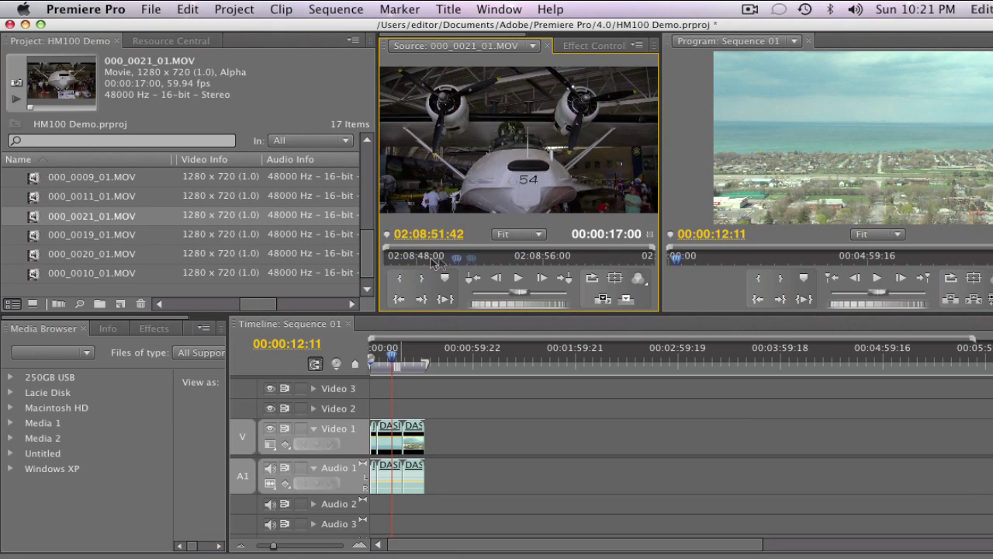
{"action": "left_click", "coordinate": [407, 262]}
{"action": "scroll", "coordinate": [39, 221], "scroll_direction": "up", "scroll_amount": 3}
{"action": "left_click", "coordinate": [34, 217]}
{"action": "double_click", "coordinate": [33, 217]}
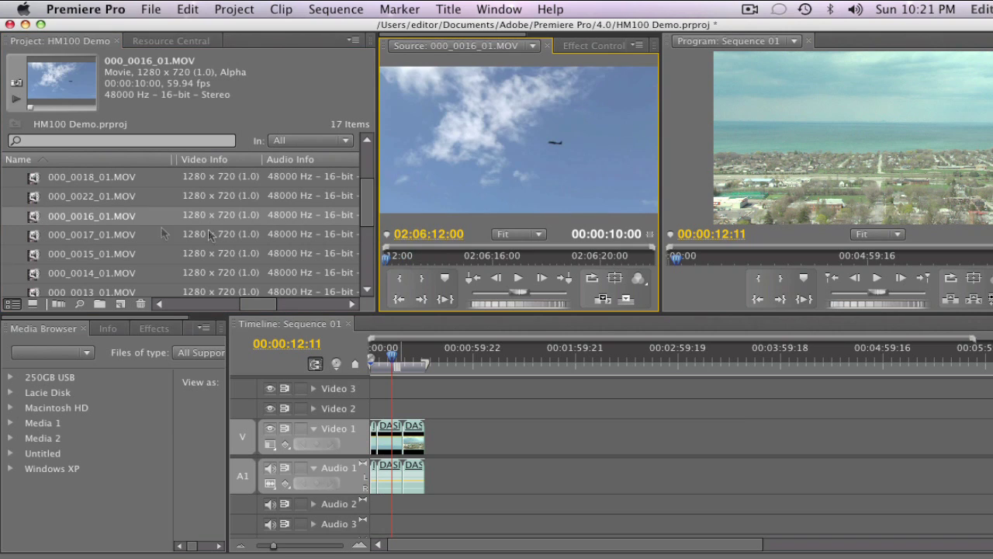
{"action": "left_click", "coordinate": [427, 254]}
Switch to Safari, load calibratedsoftware.com and open the Calibrated{Q} XD Decode product page
{"action": "left_click", "coordinate": [268, 553]}
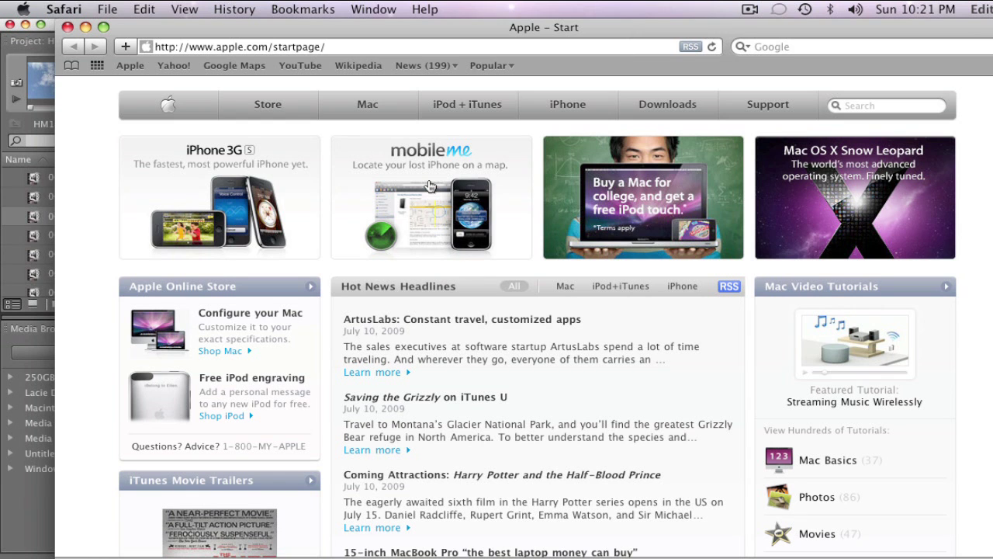
{"action": "left_click", "coordinate": [145, 48]}
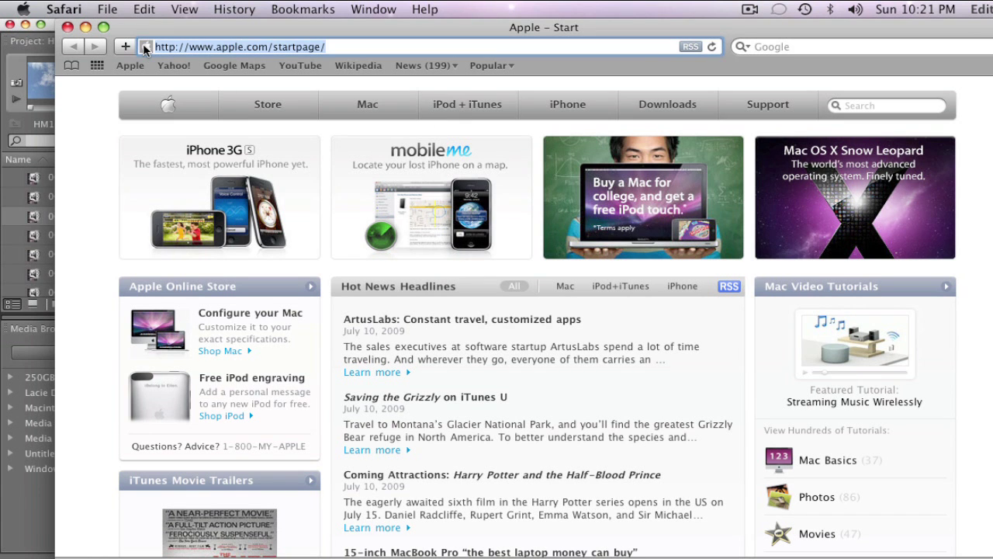
{"action": "type", "text": "calibrate"}
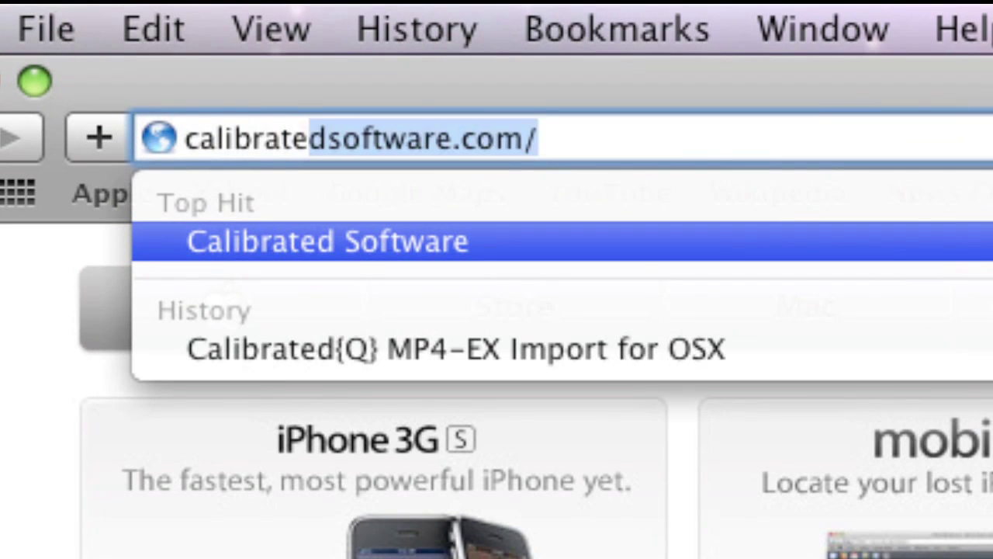
{"action": "key", "text": "Return"}
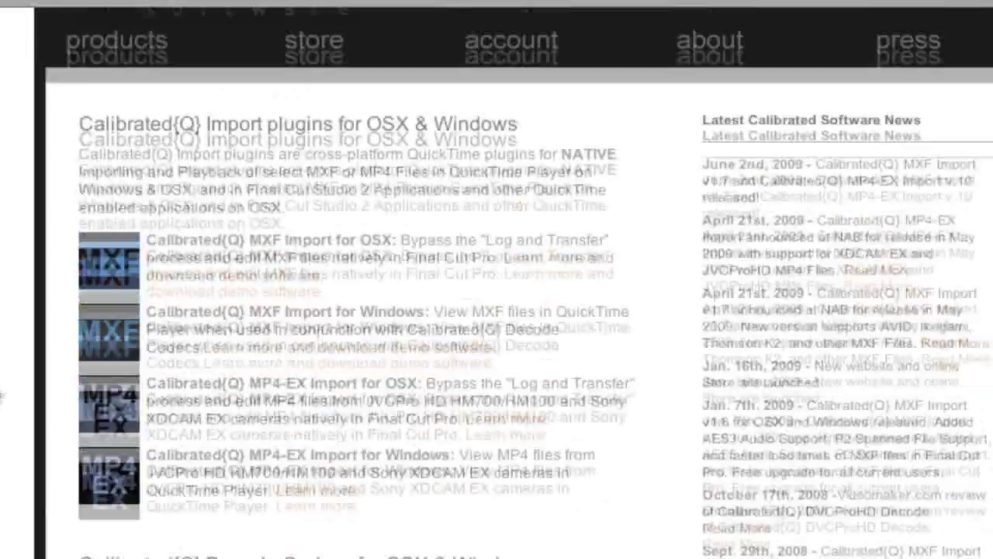
{"action": "scroll", "coordinate": [496, 310], "scroll_direction": "down", "scroll_amount": 10}
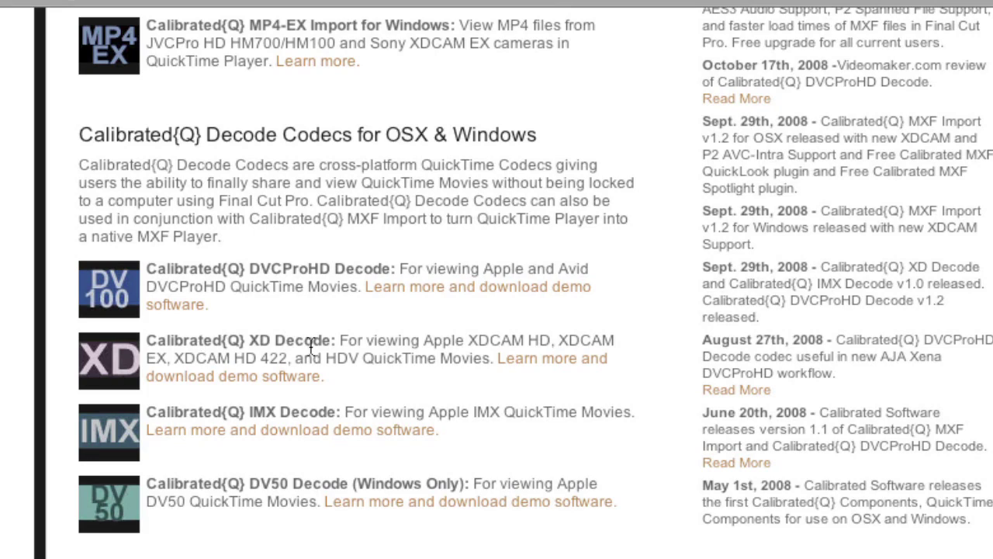
{"action": "left_click", "coordinate": [255, 386]}
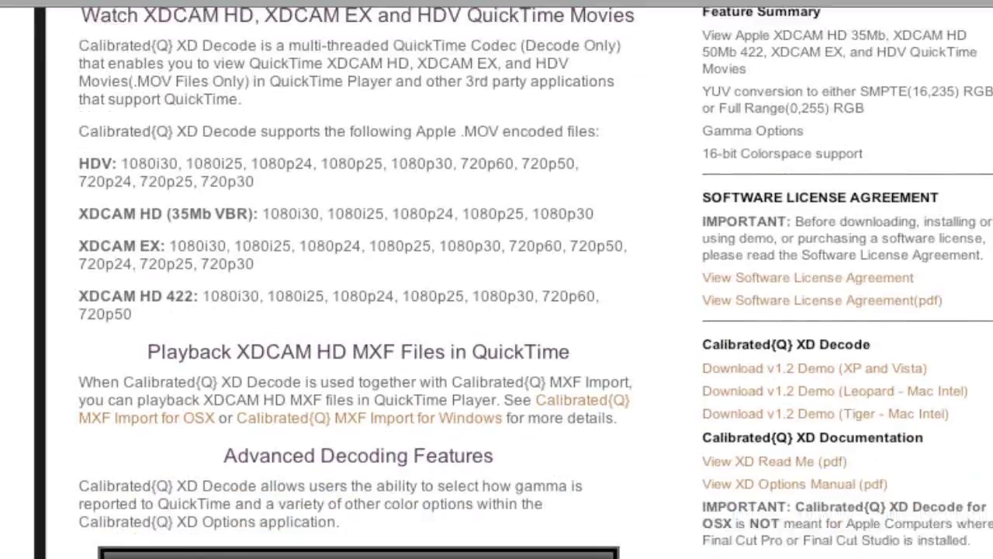
Review the Calibrated{Q} XD Decode page for supported MOV formats, demo downloads, decoding options and installation notes
{"action": "scroll", "coordinate": [497, 279], "scroll_direction": "down", "scroll_amount": 5}
{"action": "scroll", "coordinate": [497, 279], "scroll_direction": "up", "scroll_amount": 7}
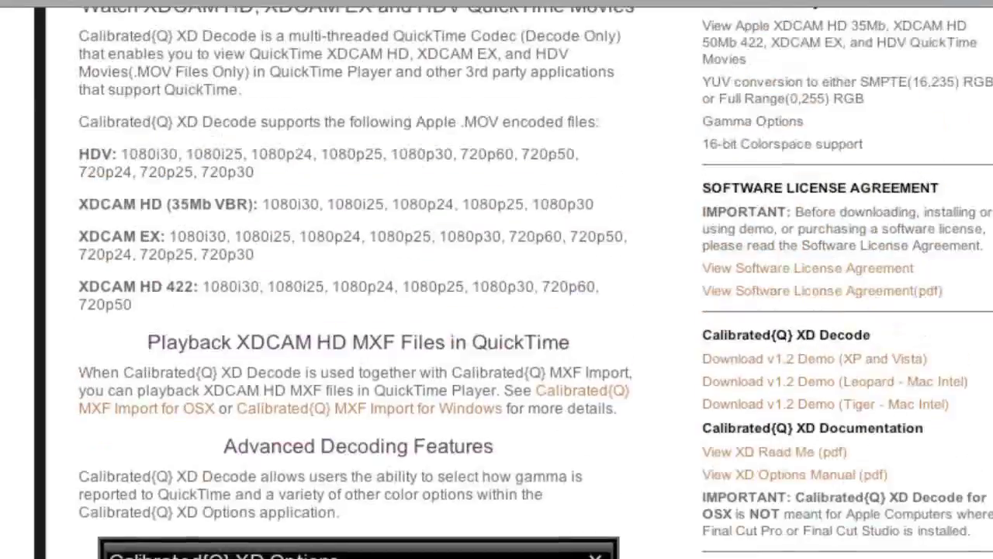
{"action": "scroll", "coordinate": [497, 279], "scroll_direction": "up", "scroll_amount": 2}
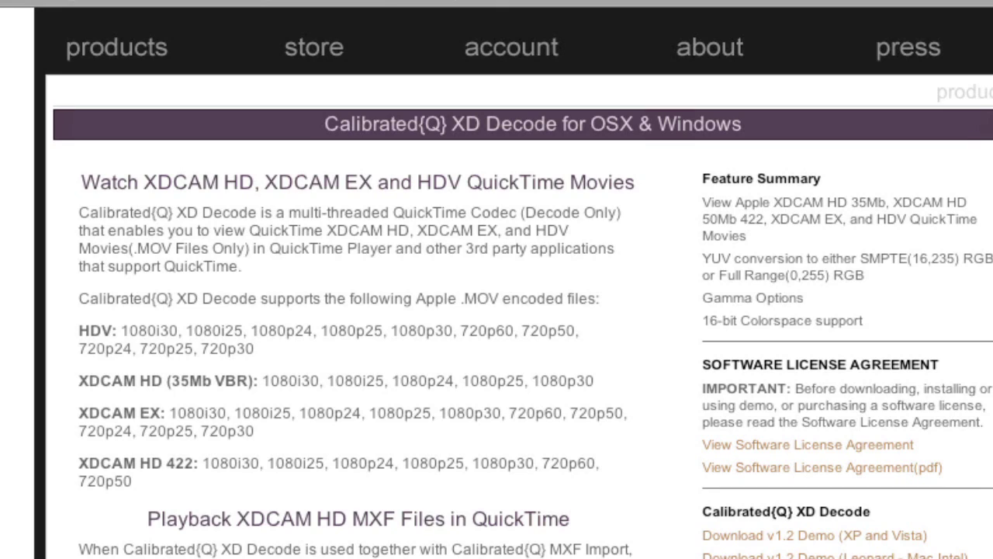
{"action": "scroll", "coordinate": [497, 279], "scroll_direction": "down", "scroll_amount": 8}
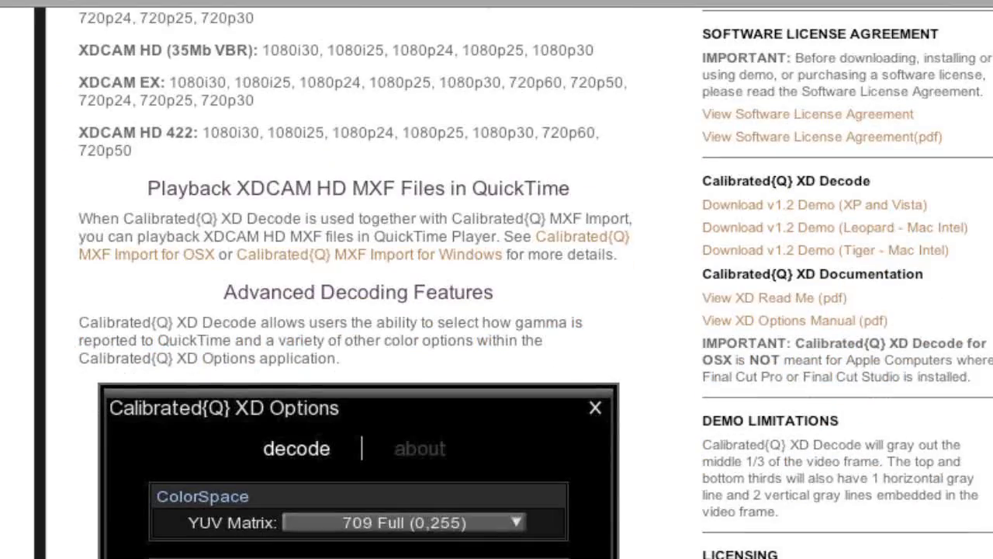
{"action": "scroll", "coordinate": [496, 279], "scroll_direction": "up", "scroll_amount": 6}
{"action": "scroll", "coordinate": [496, 280], "scroll_direction": "up", "scroll_amount": 3}
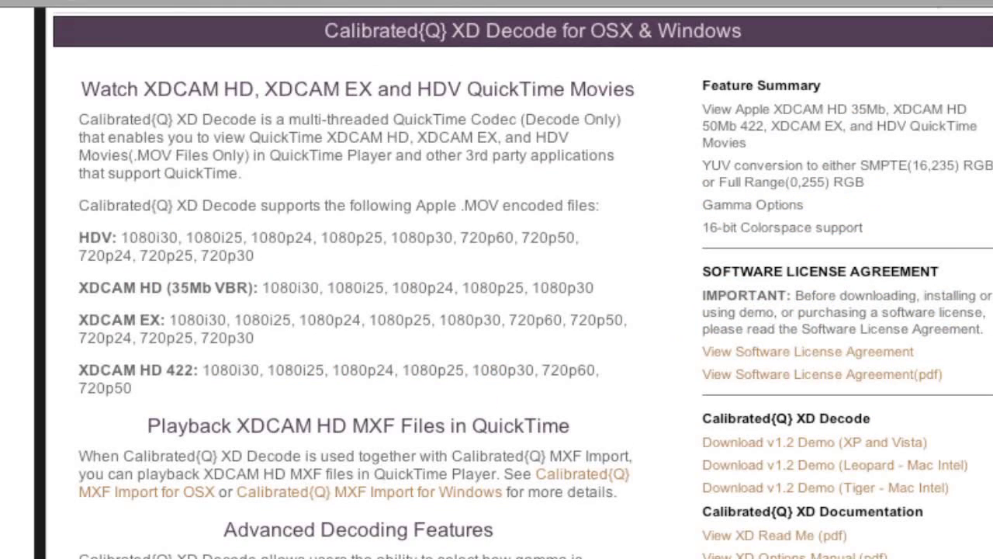
{"action": "scroll", "coordinate": [496, 279], "scroll_direction": "up", "scroll_amount": 6}
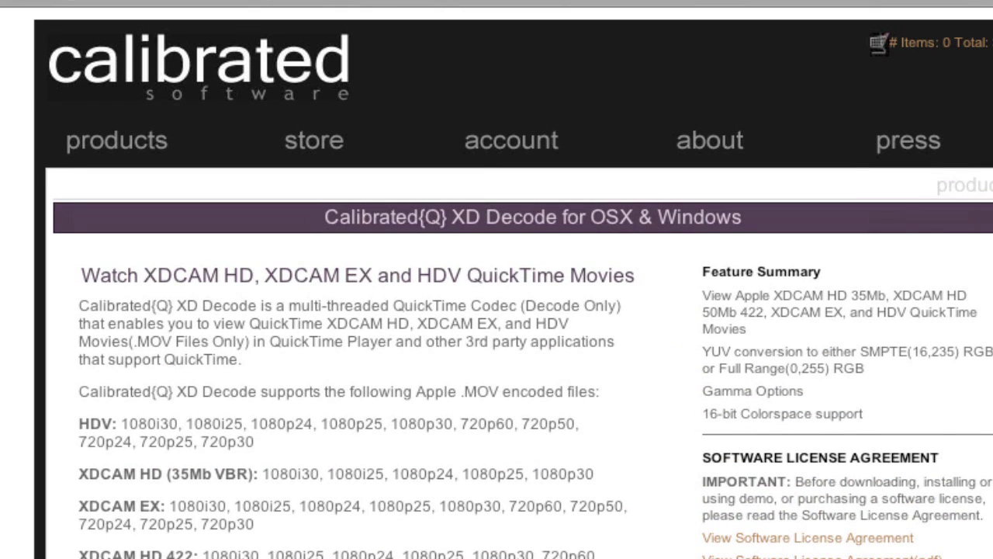